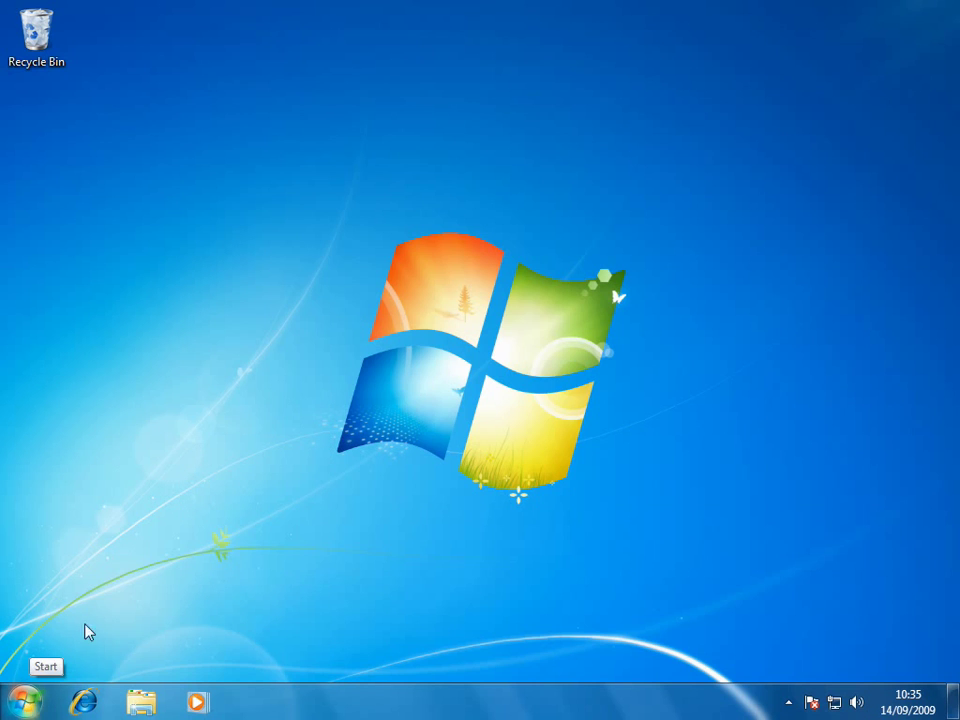
{"action": "left_click", "coordinate": [27, 708]}
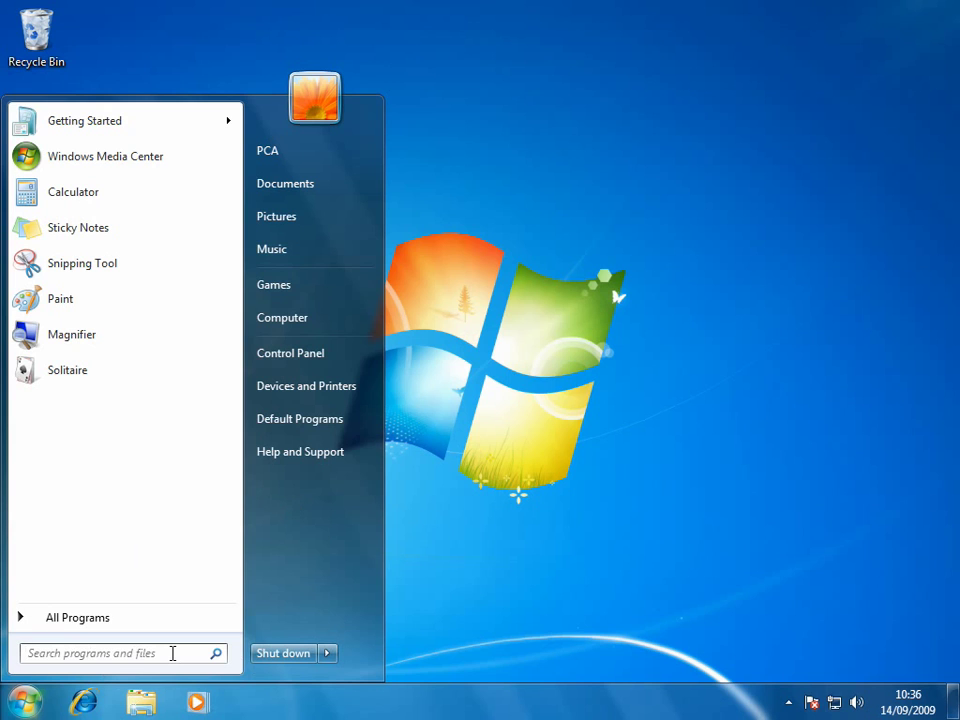
{"action": "type", "text": "internet"}
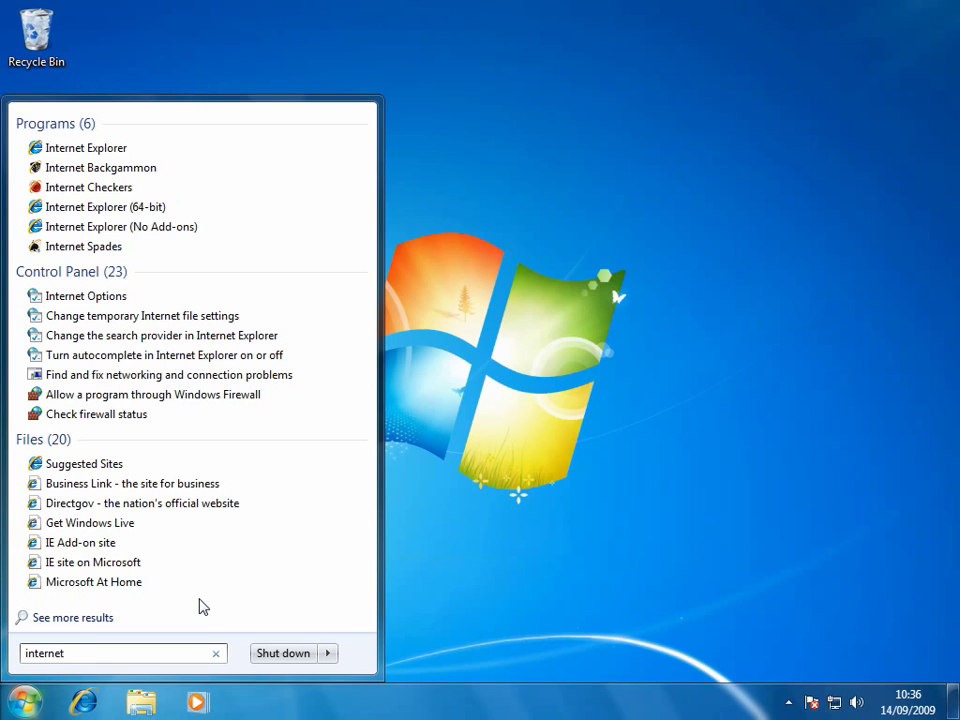
{"action": "left_click", "coordinate": [215, 653]}
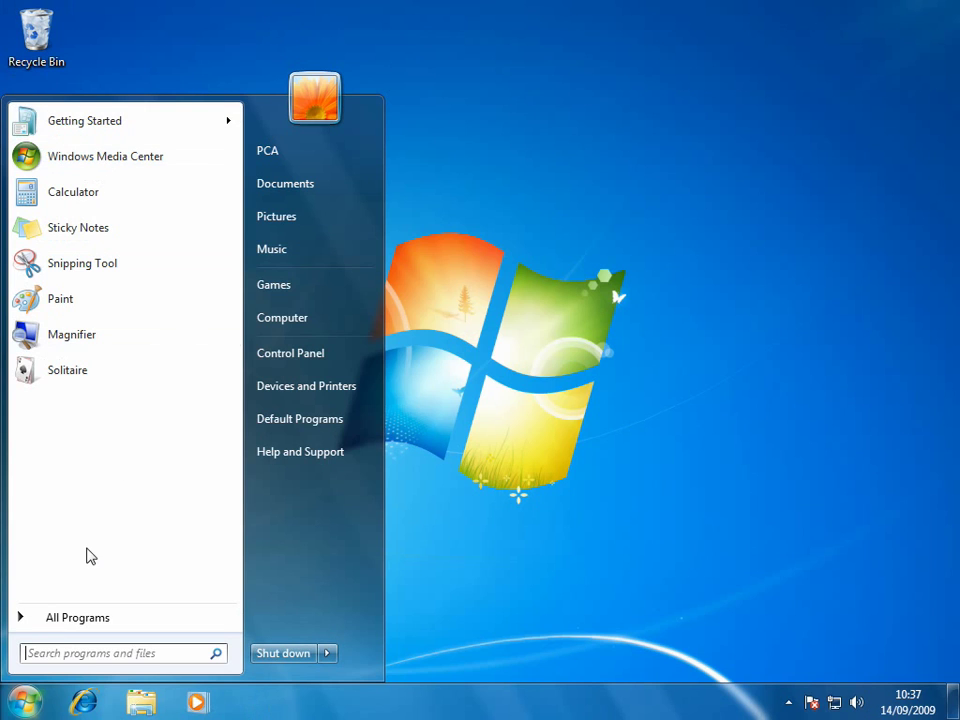
Browse All Programs, go back, and show Getting Started tasks like Discover Windows 7 and Personalize Windows
{"action": "left_click", "coordinate": [77, 619]}
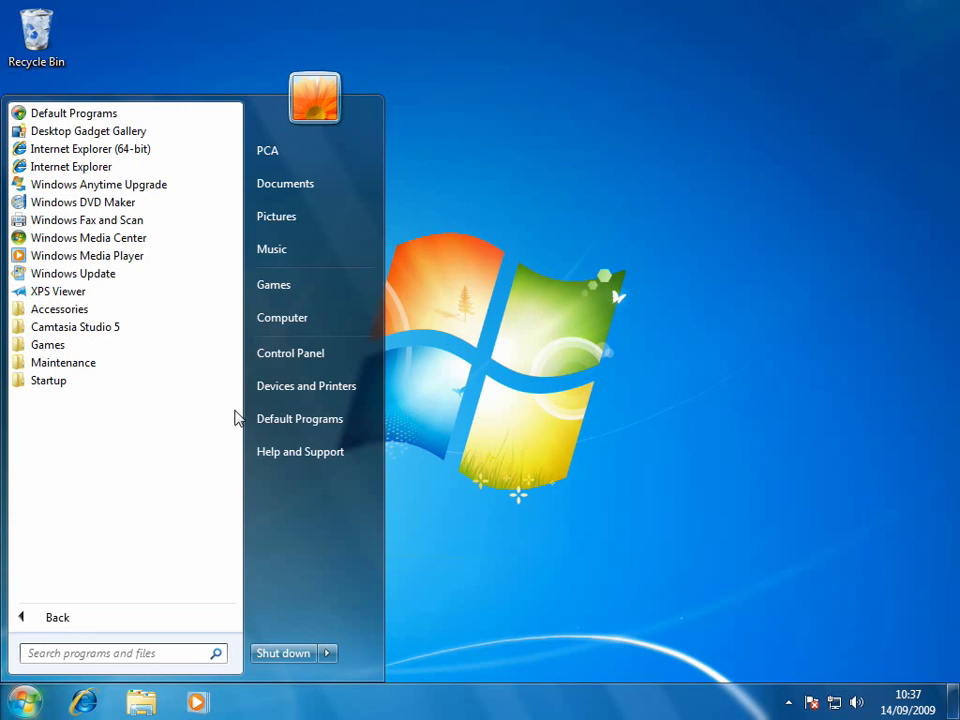
{"action": "left_click", "coordinate": [50, 619]}
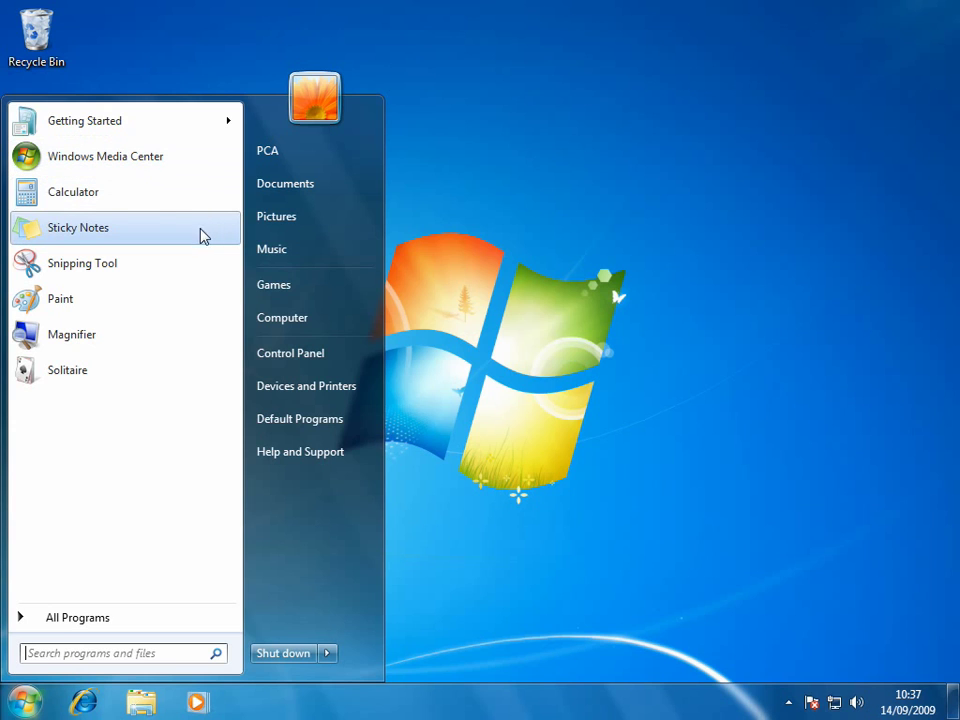
{"action": "mouse_move", "coordinate": [139, 128]}
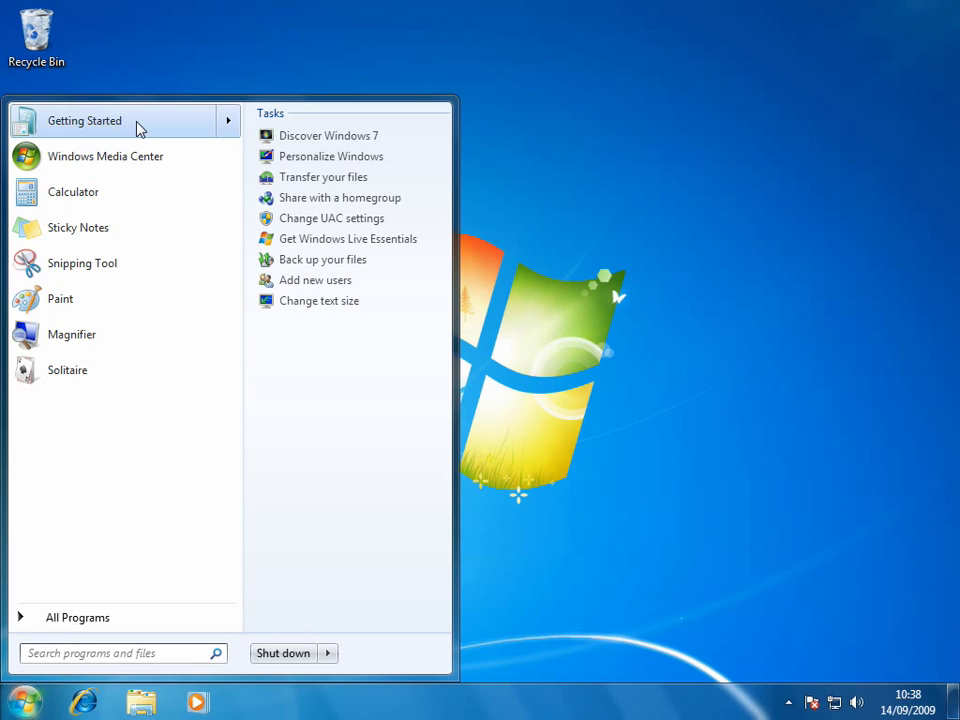
View Internet Explorer's taskbar jump list of recent pages and tasks, then dismiss it on the desktop
{"action": "right_click", "coordinate": [88, 709]}
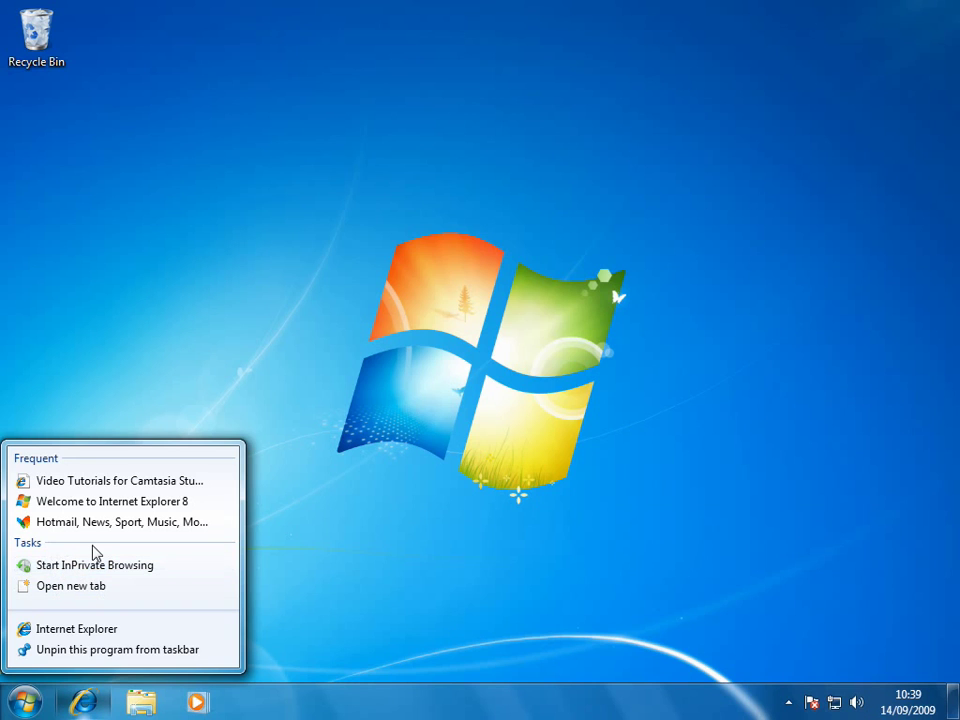
{"action": "left_click", "coordinate": [222, 527]}
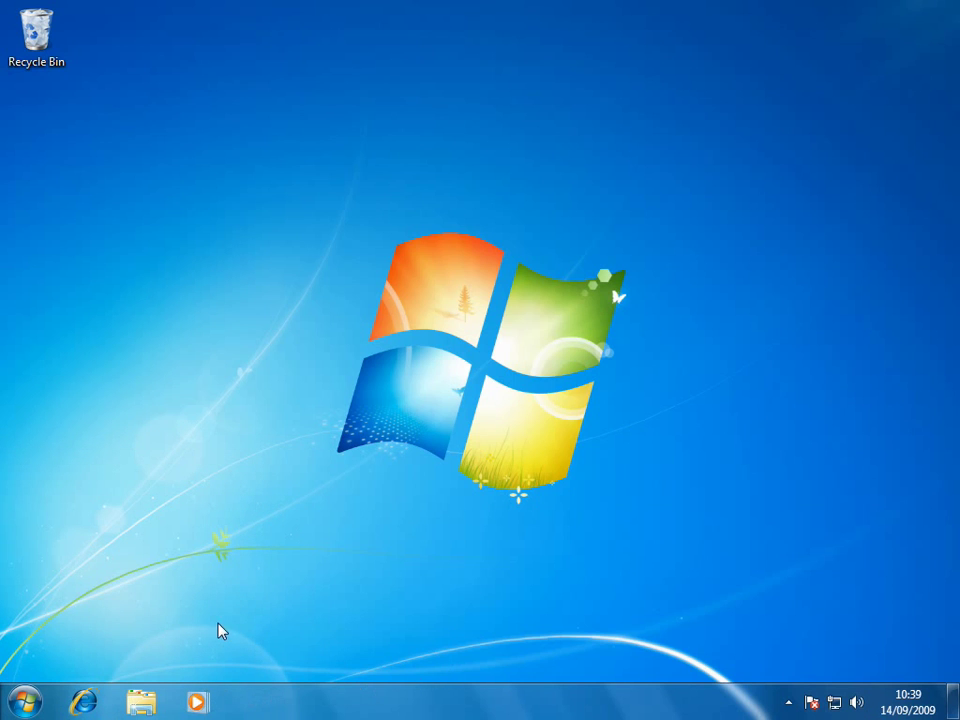
View Windows Media Player's and Windows Explorer's taskbar jump lists, then reopen the Start menu
{"action": "right_click", "coordinate": [199, 703]}
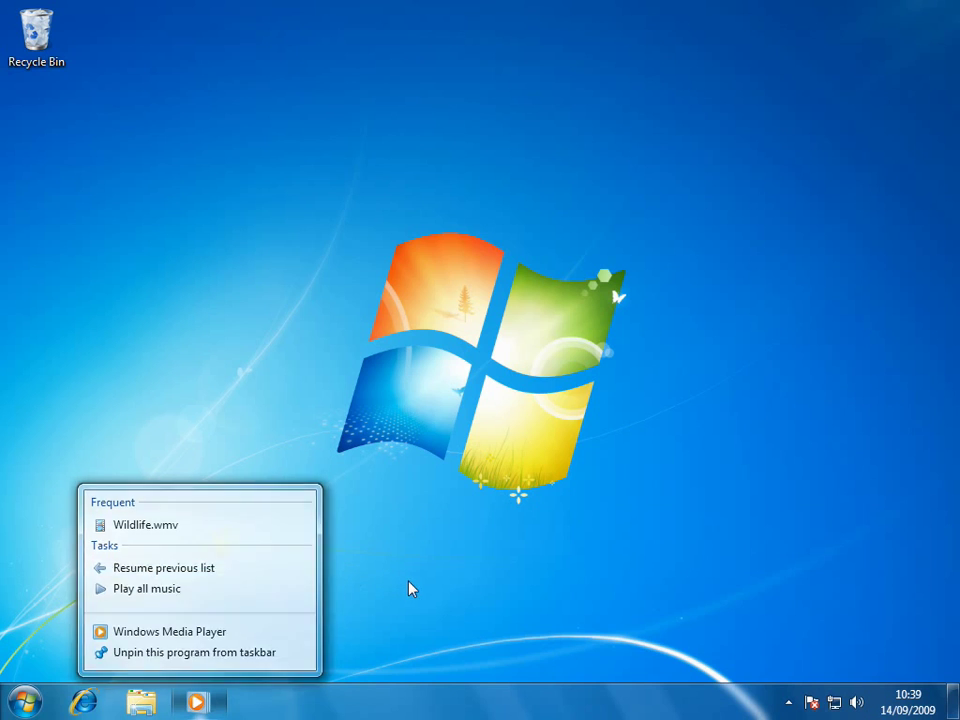
{"action": "left_click", "coordinate": [358, 588]}
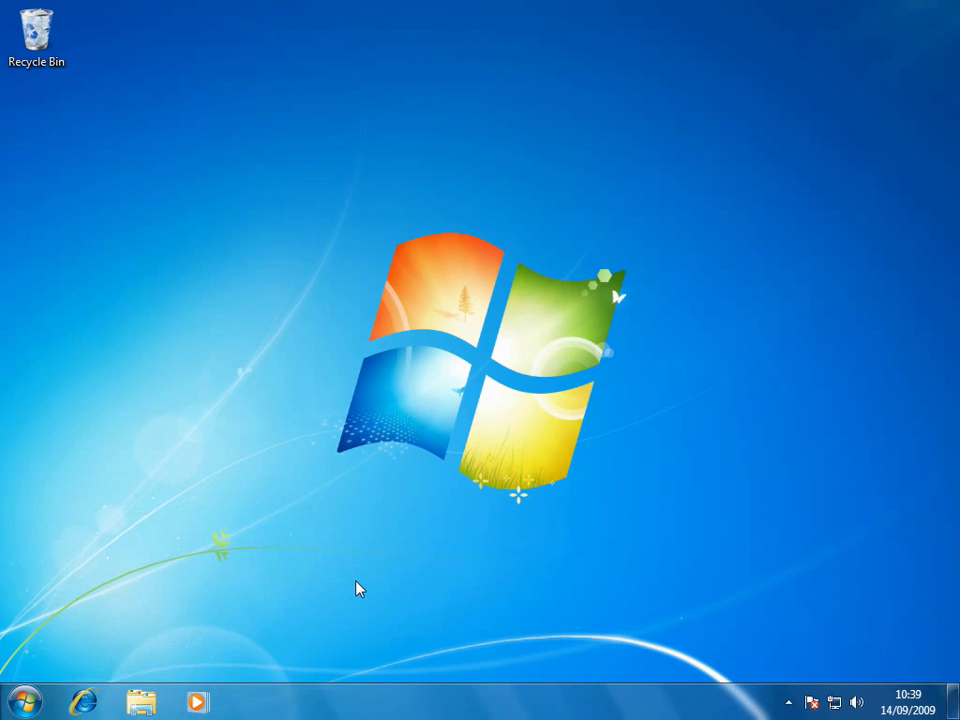
{"action": "right_click", "coordinate": [141, 703]}
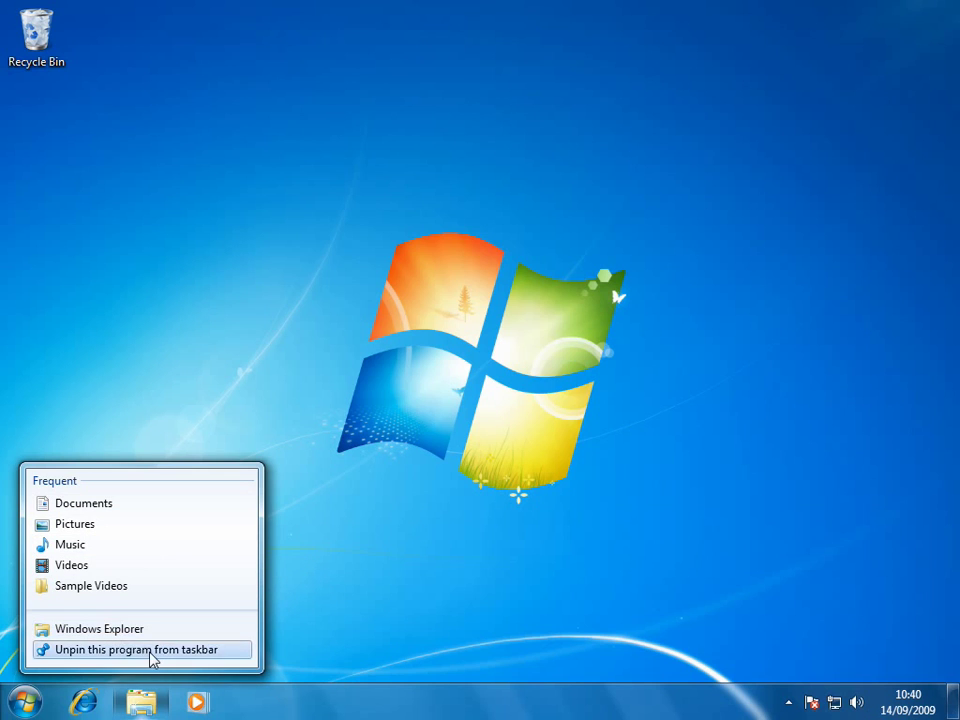
{"action": "left_click", "coordinate": [108, 670]}
{"action": "left_click", "coordinate": [38, 702]}
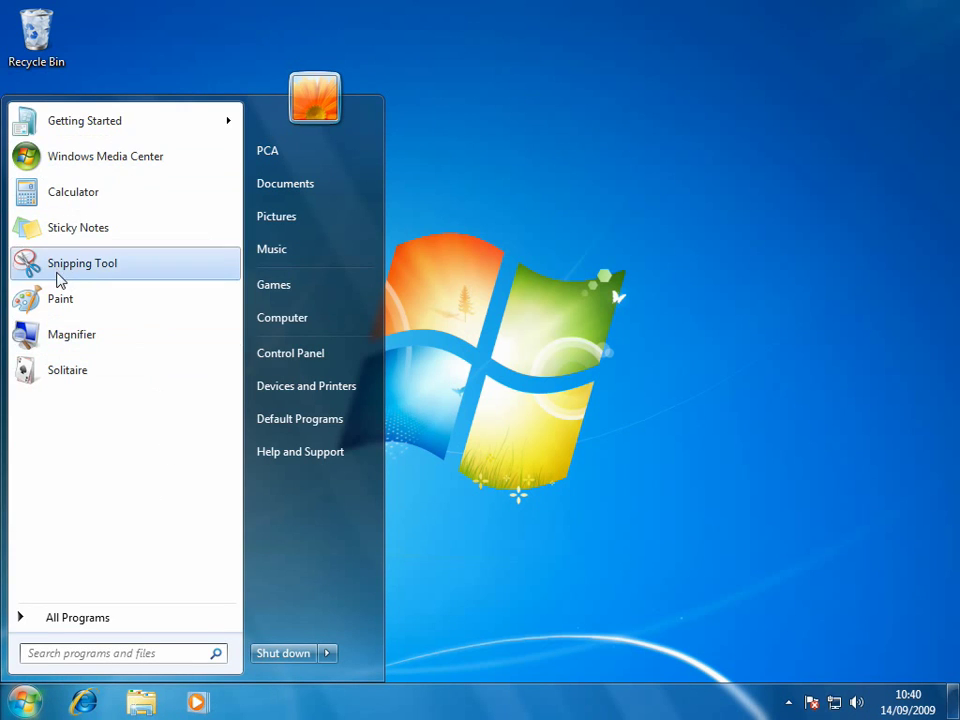
Pin Windows Media Center to the taskbar and check the pinned icon's options
{"action": "right_click", "coordinate": [88, 160]}
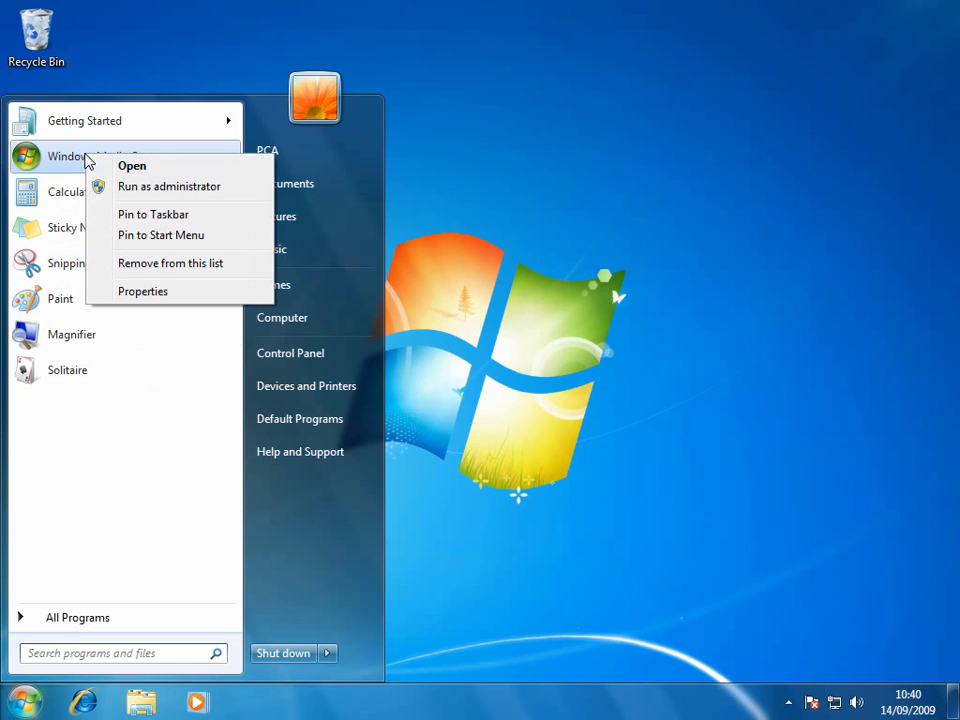
{"action": "left_click", "coordinate": [152, 215]}
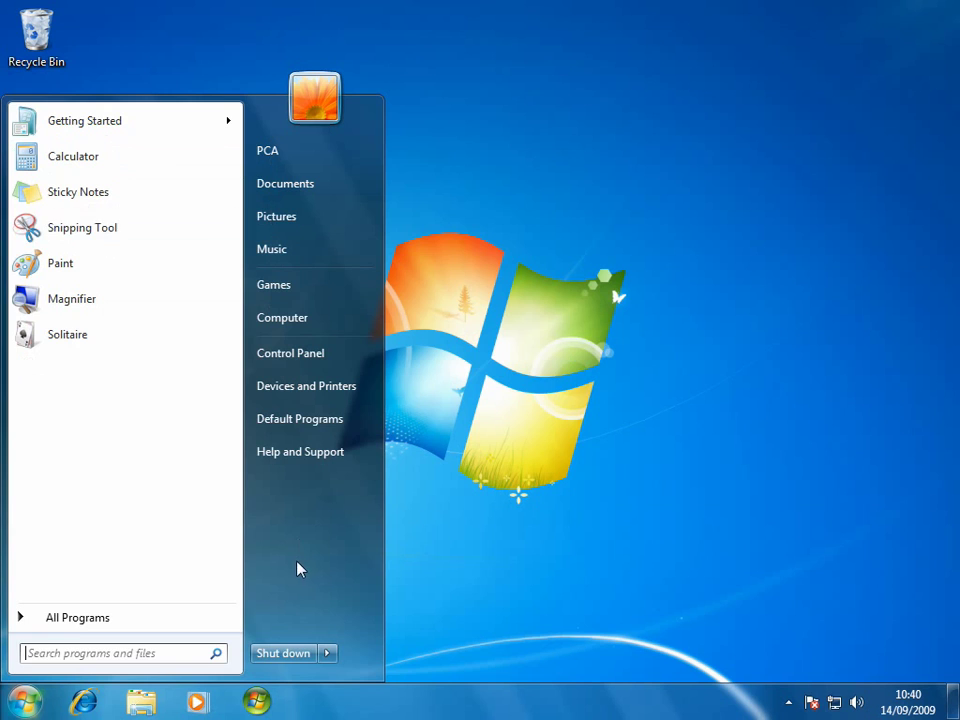
{"action": "left_click", "coordinate": [511, 544]}
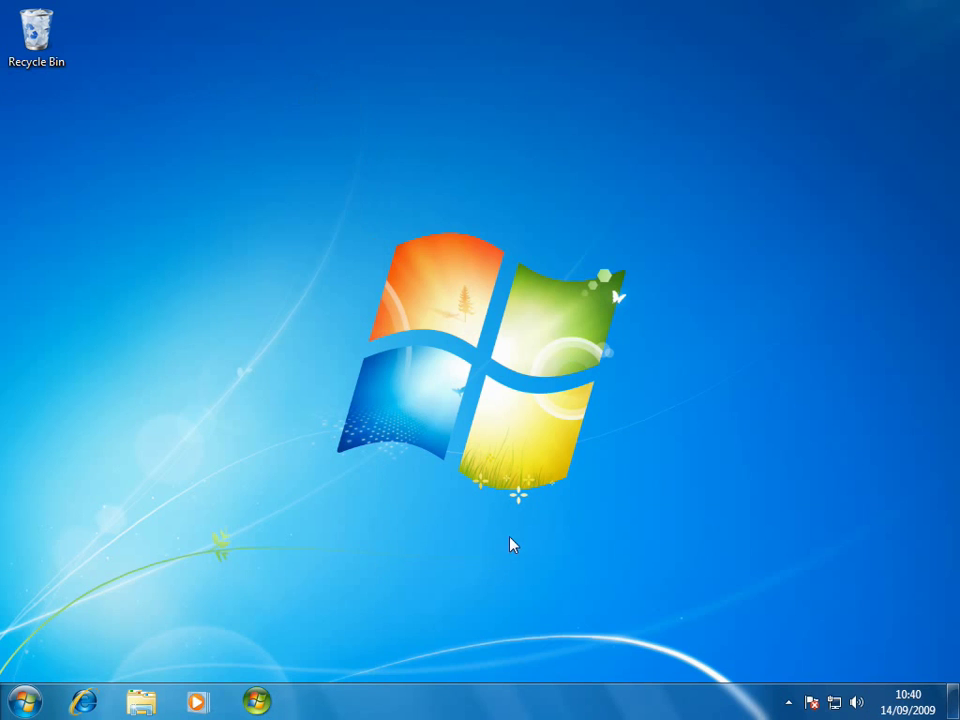
{"action": "right_click", "coordinate": [262, 700]}
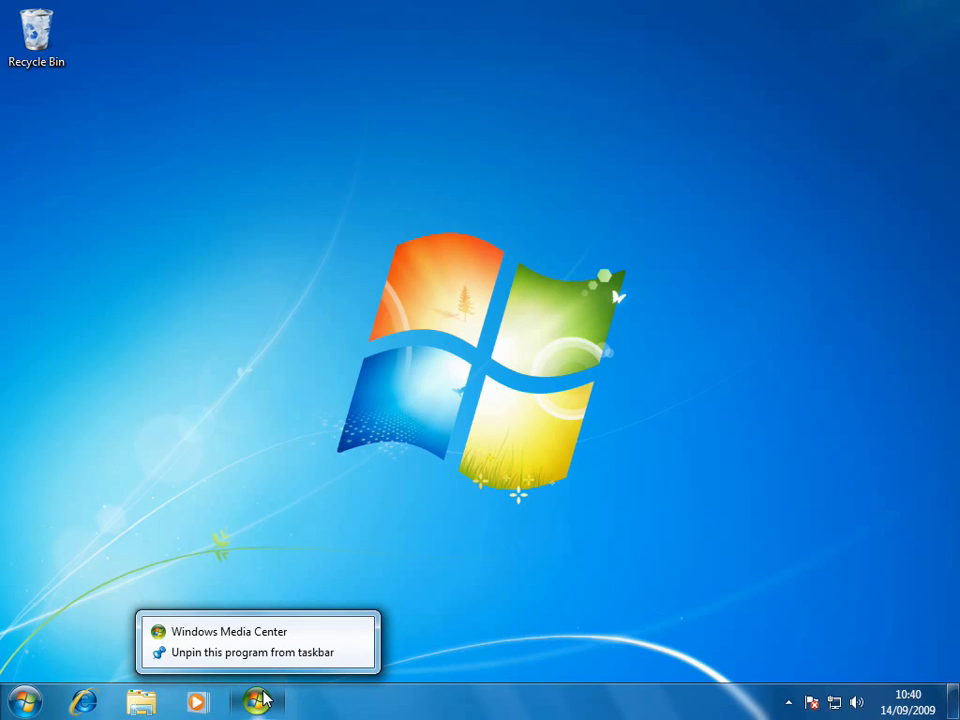
{"action": "left_click", "coordinate": [289, 549]}
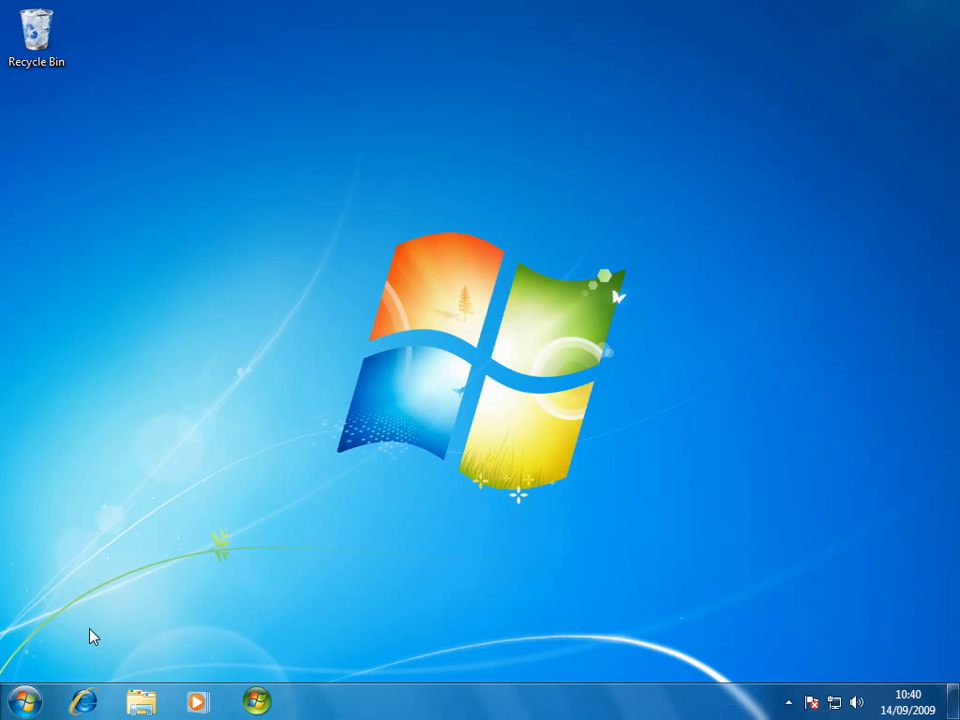
Pin Sticky Notes to the taskbar from the Start menu's recent programs
{"action": "left_click", "coordinate": [30, 705]}
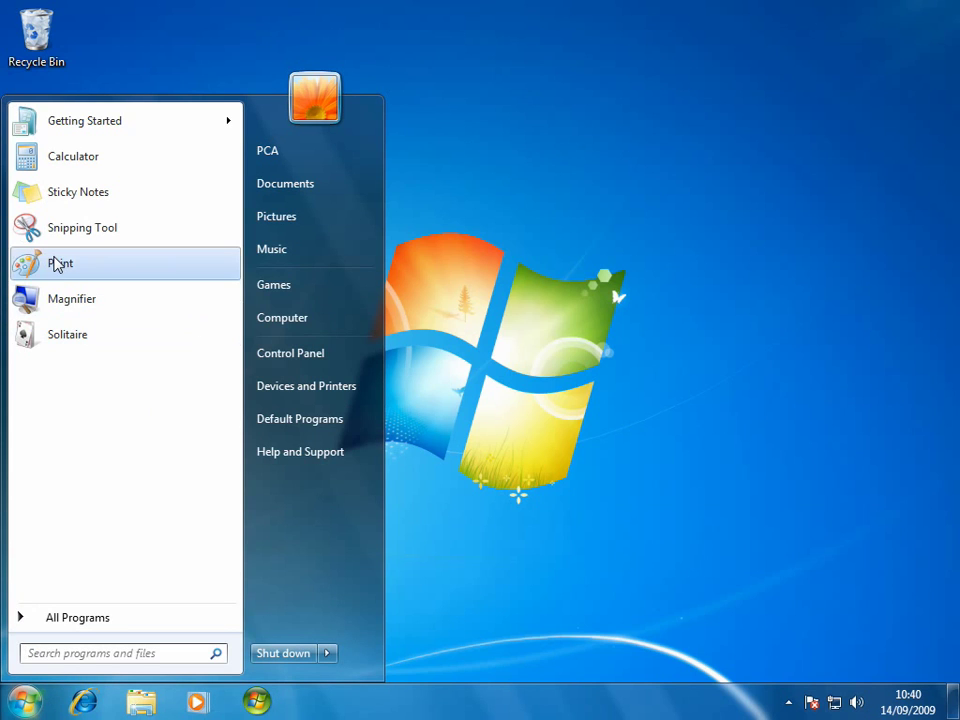
{"action": "right_click", "coordinate": [60, 192]}
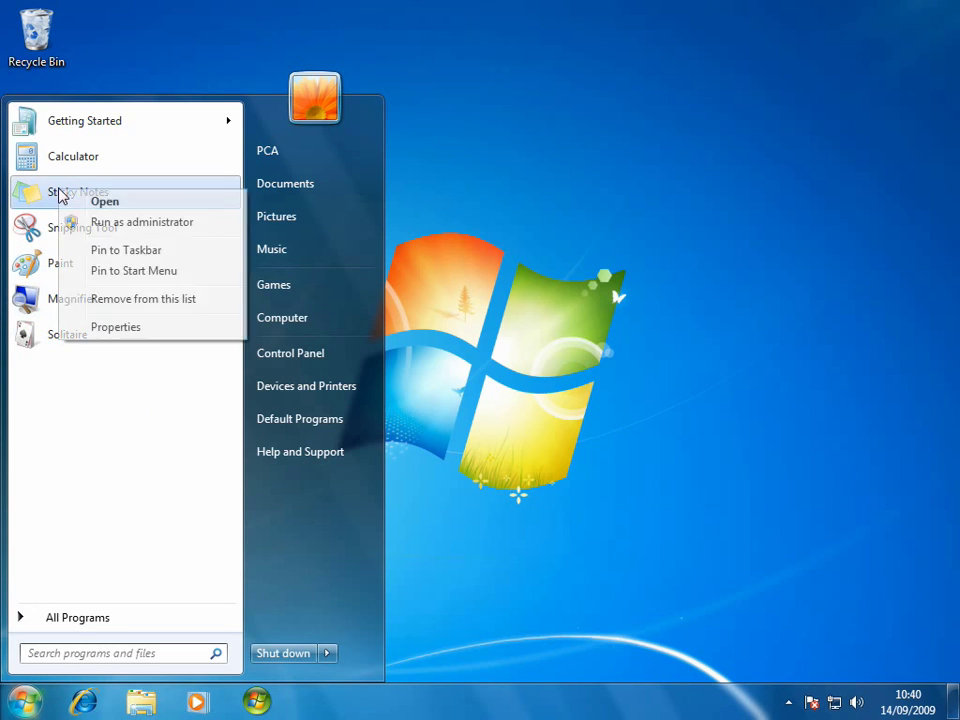
{"action": "left_click", "coordinate": [112, 252]}
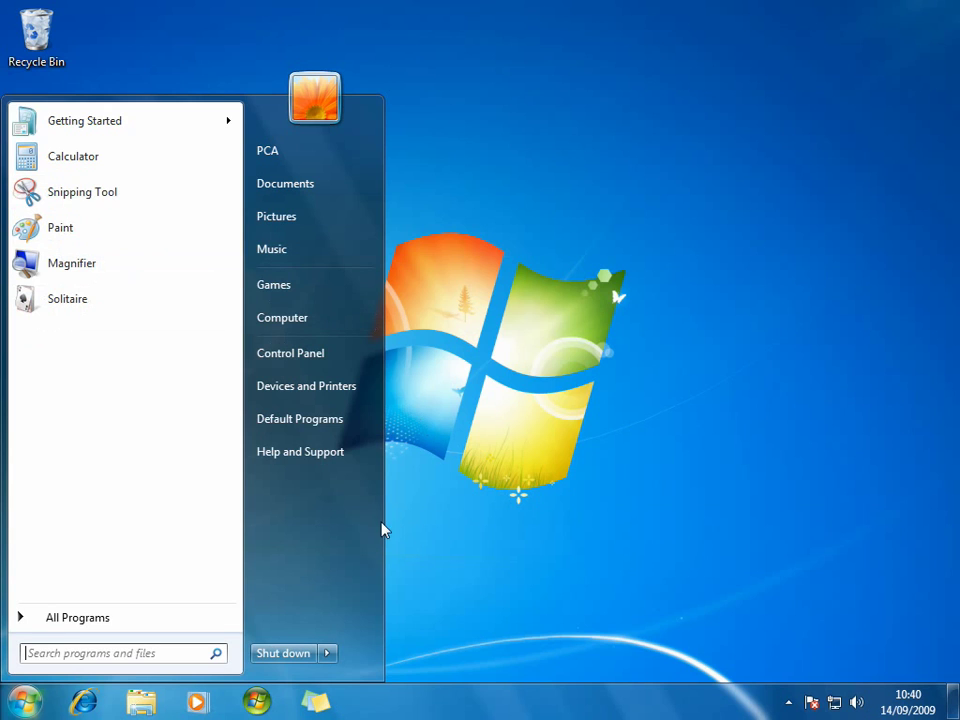
{"action": "left_click", "coordinate": [446, 604]}
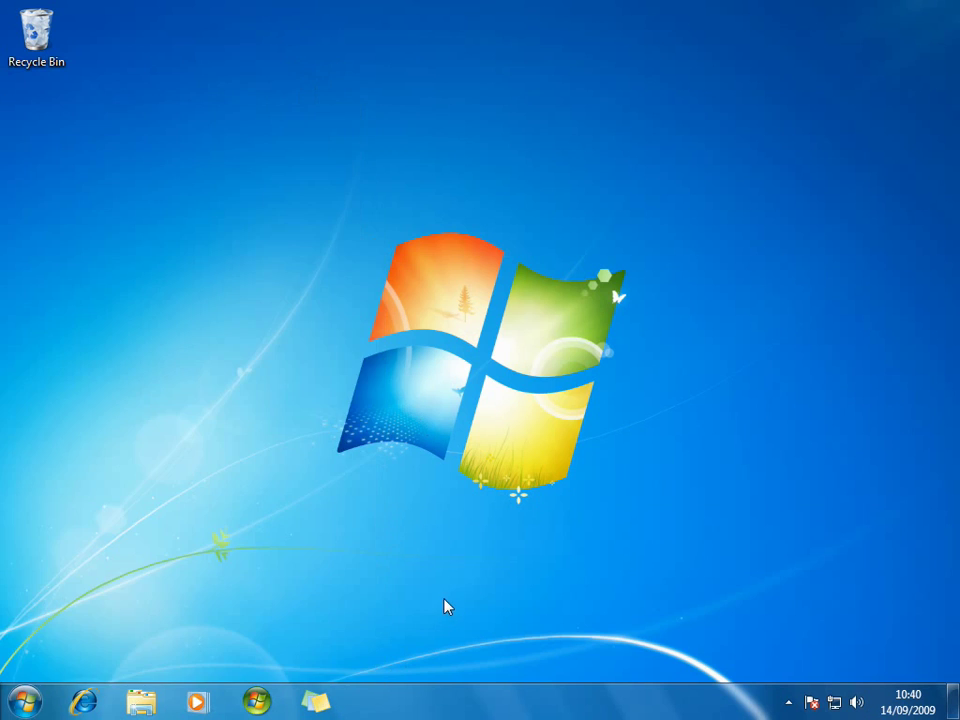
{"action": "left_click", "coordinate": [325, 705]}
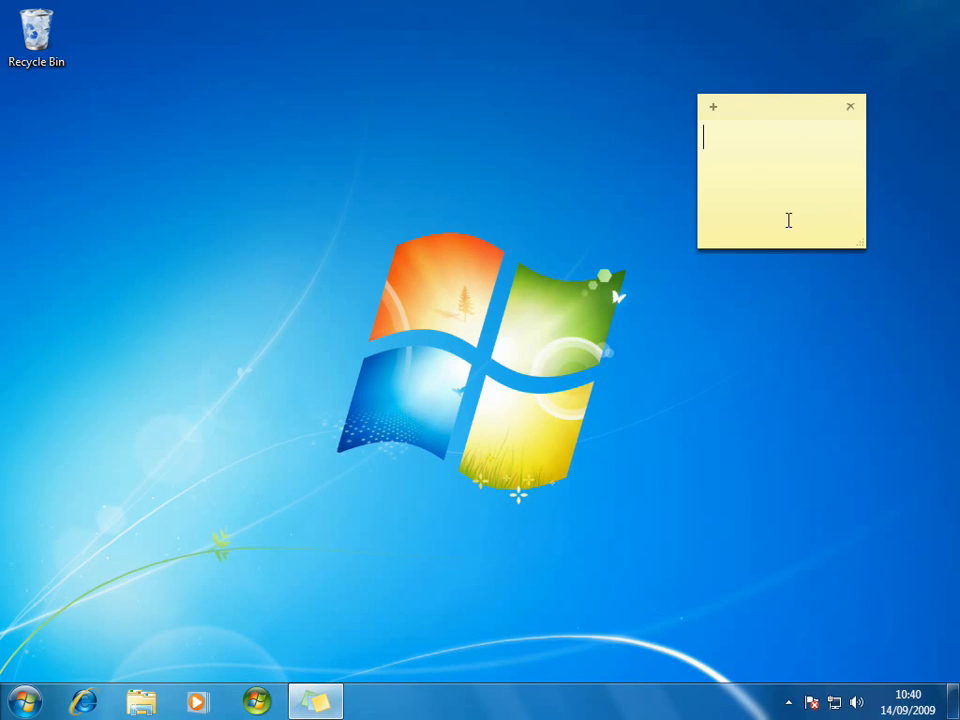
{"action": "type", "text": "jghjghj"}
{"action": "left_click_drag", "start_coordinate": [857, 242], "coordinate": [889, 279]}
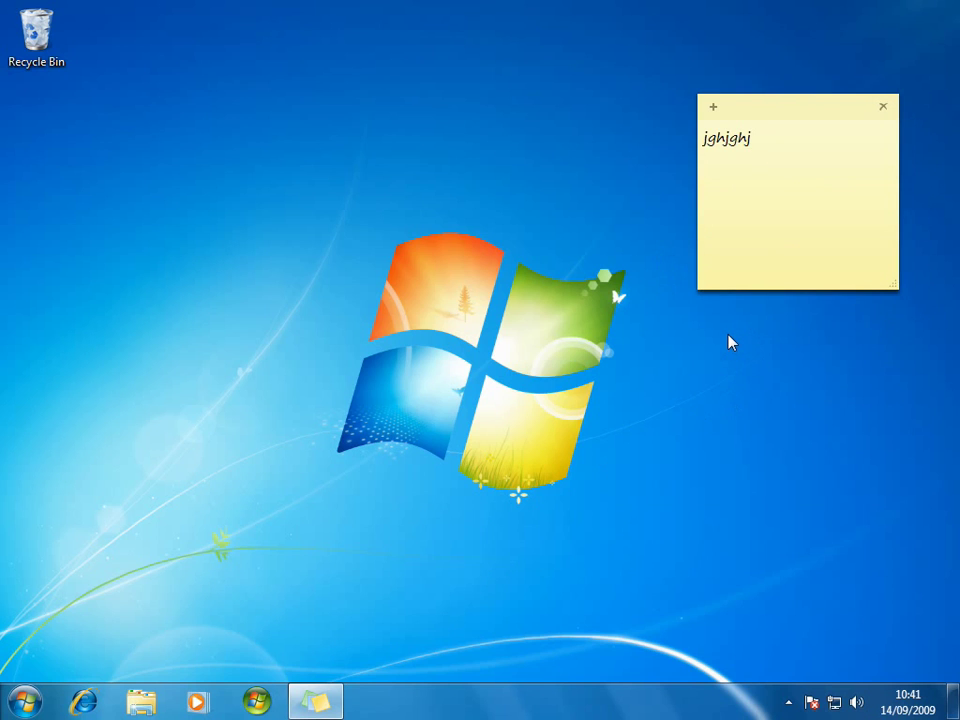
{"action": "left_click", "coordinate": [884, 107]}
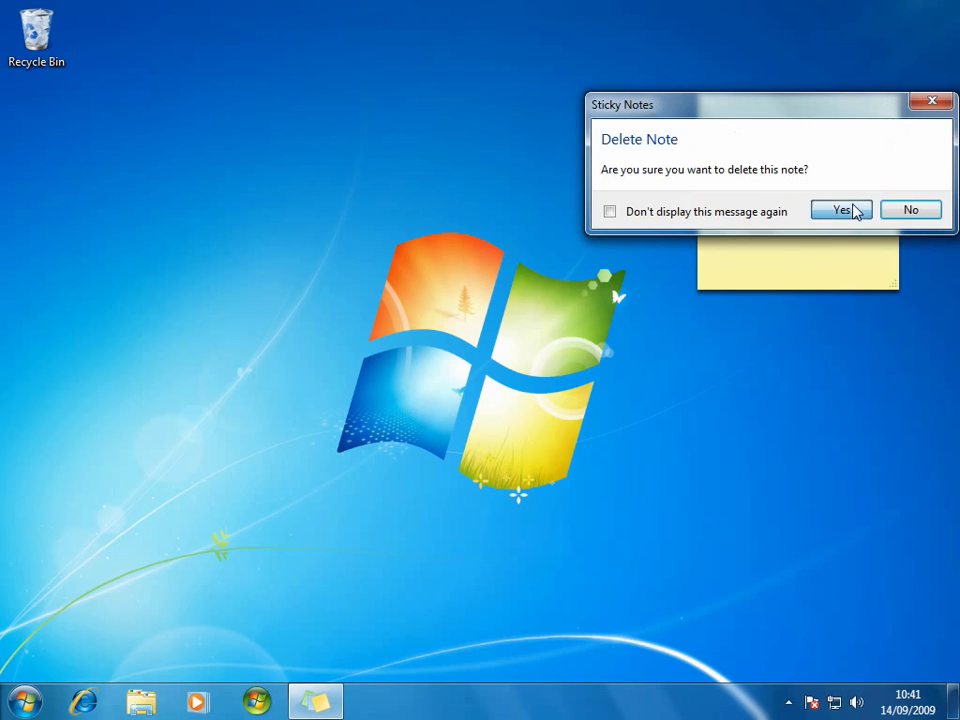
{"action": "left_click", "coordinate": [842, 210]}
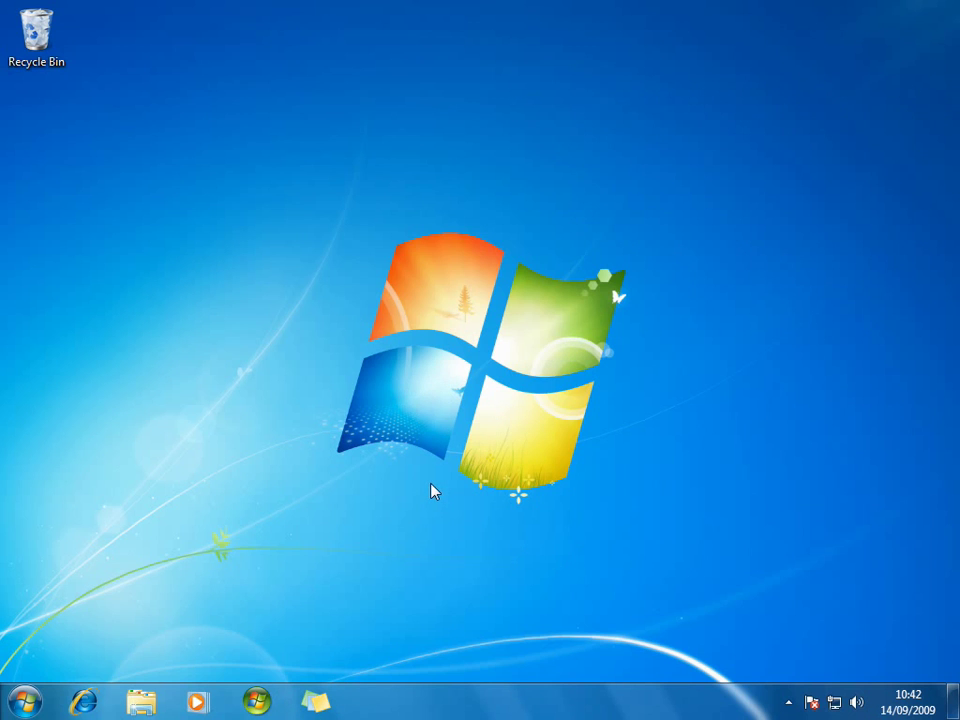
Open Computer and Default Programs from the Start menu and shrink the Default Programs window
{"action": "left_click", "coordinate": [28, 700]}
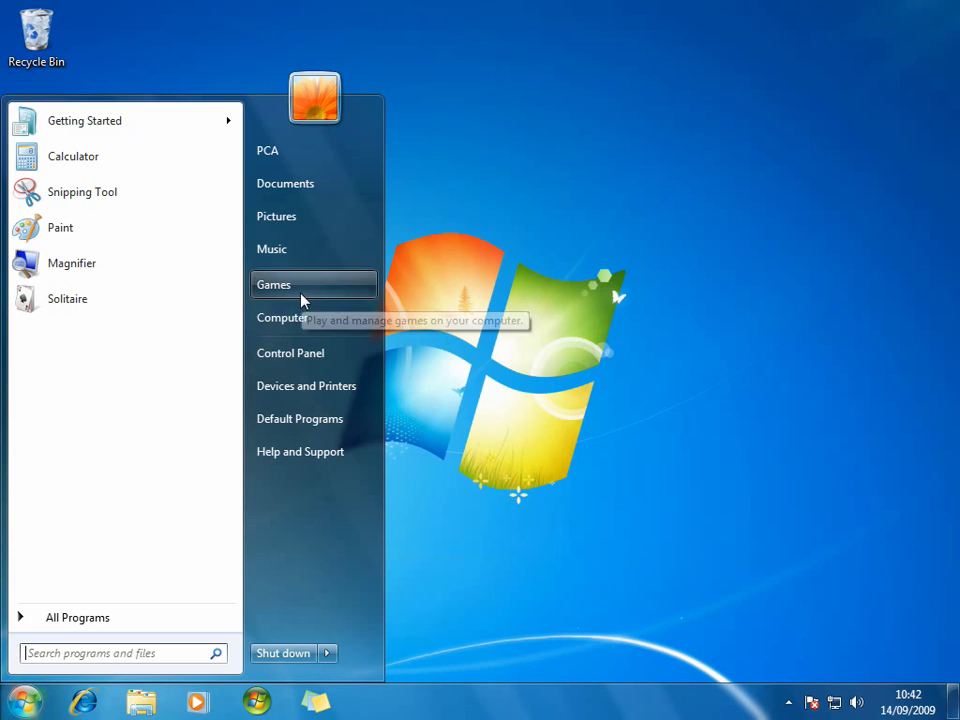
{"action": "left_click", "coordinate": [318, 317]}
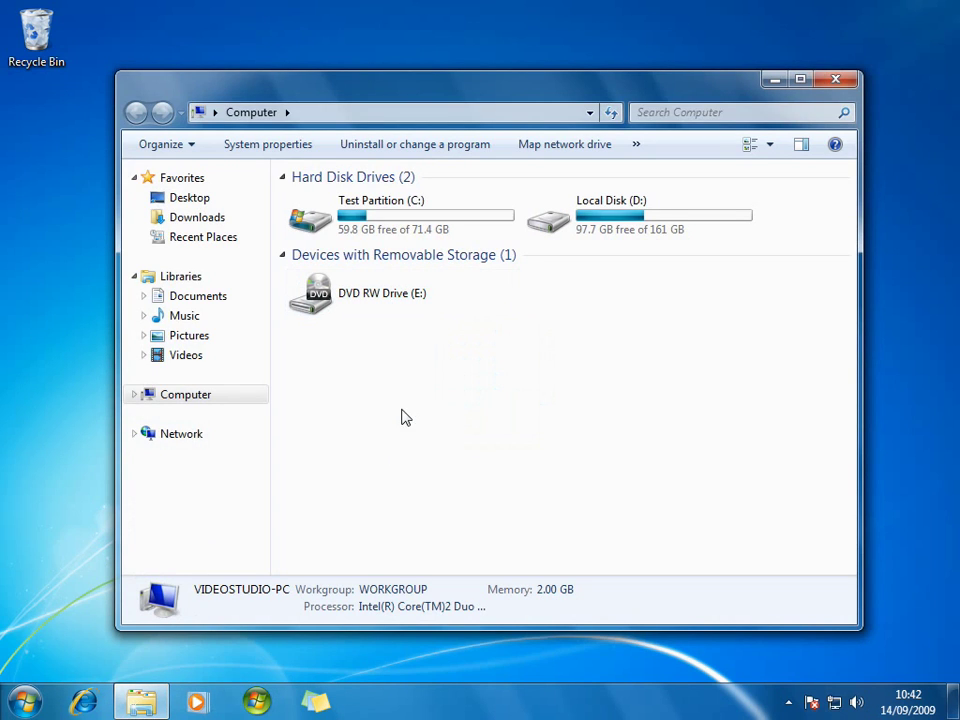
{"action": "left_click", "coordinate": [22, 704]}
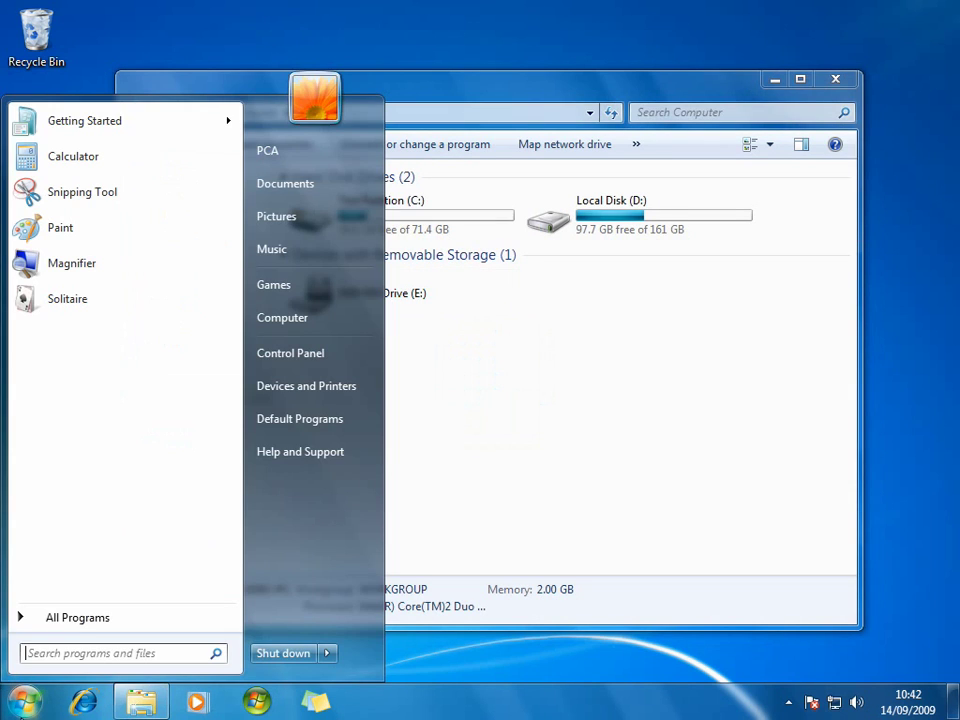
{"action": "left_click", "coordinate": [330, 418]}
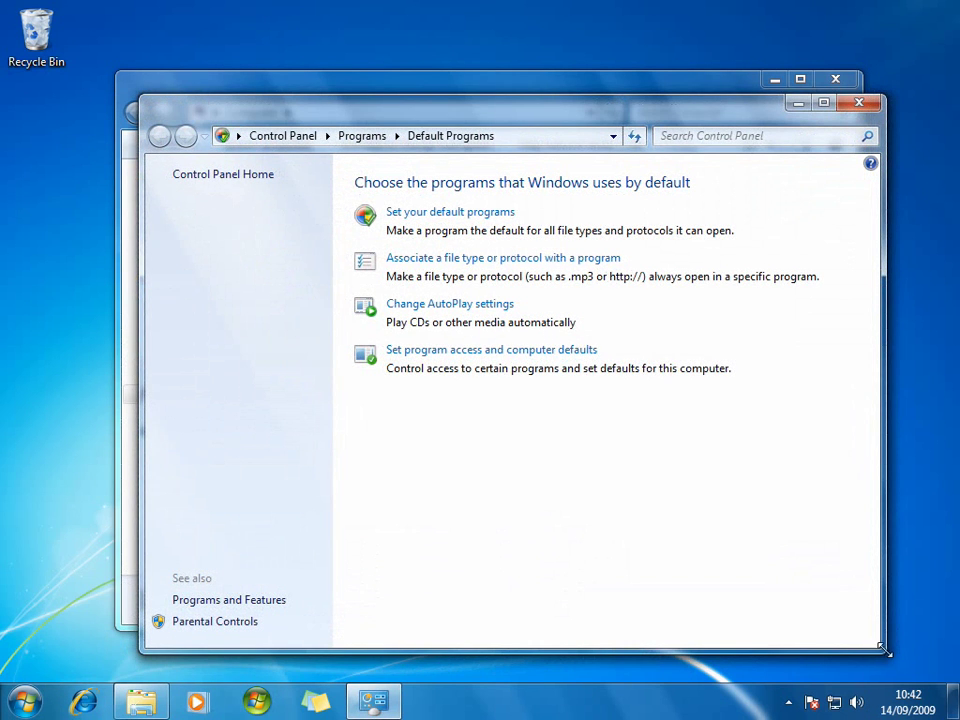
{"action": "left_click_drag", "start_coordinate": [883, 650], "coordinate": [704, 508]}
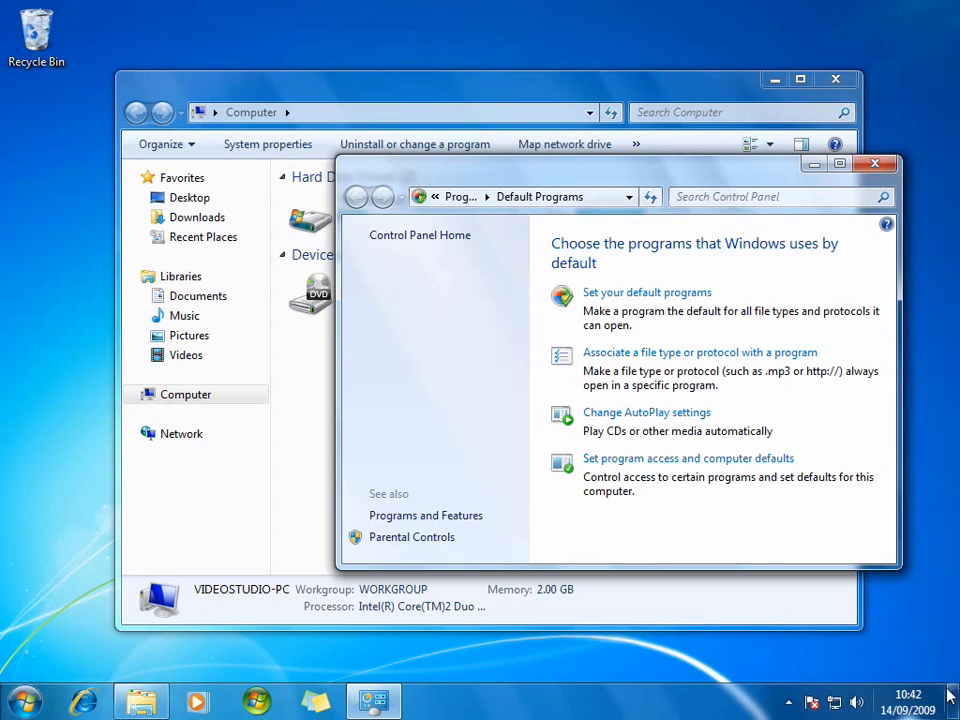
Show the desktop, then restore Default Programs from the taskbar and minimise it again
{"action": "mouse_move", "coordinate": [954, 701]}
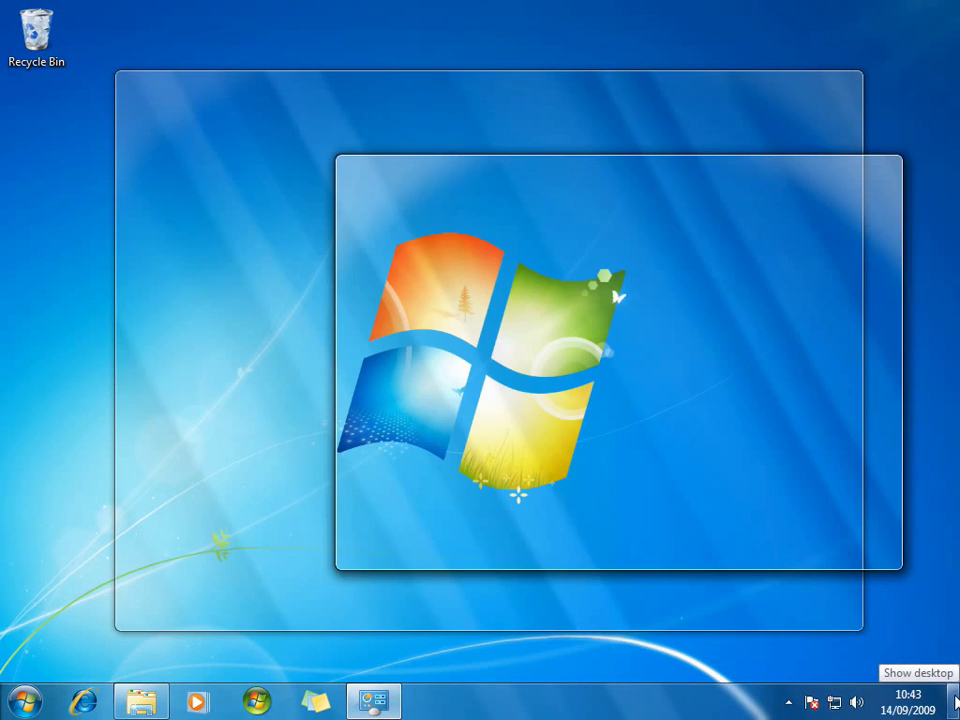
{"action": "left_click", "coordinate": [955, 703]}
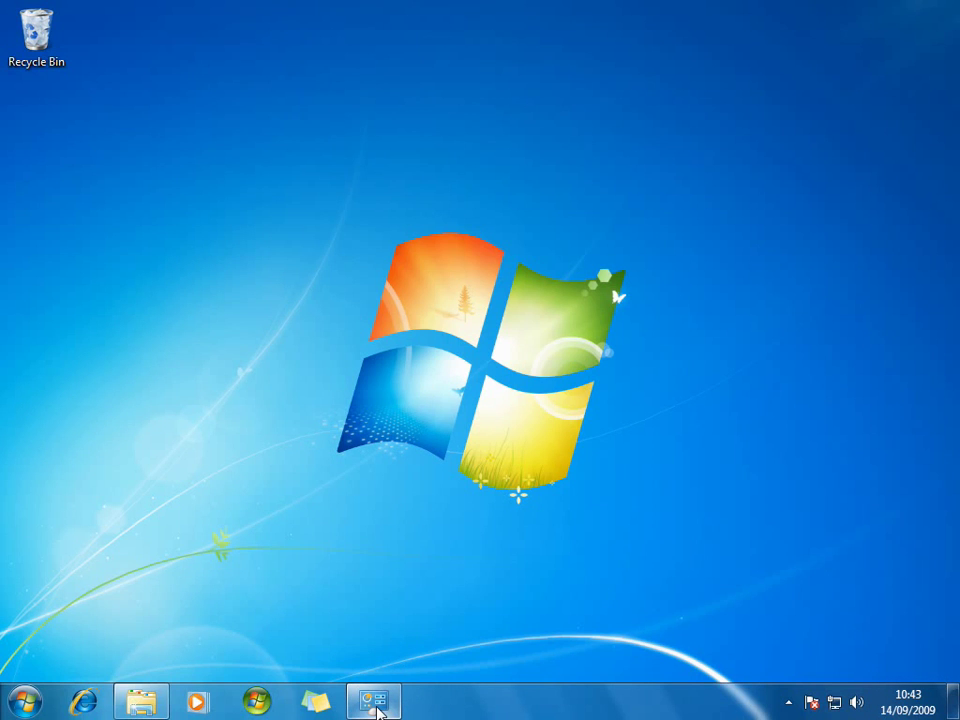
{"action": "mouse_move", "coordinate": [378, 711]}
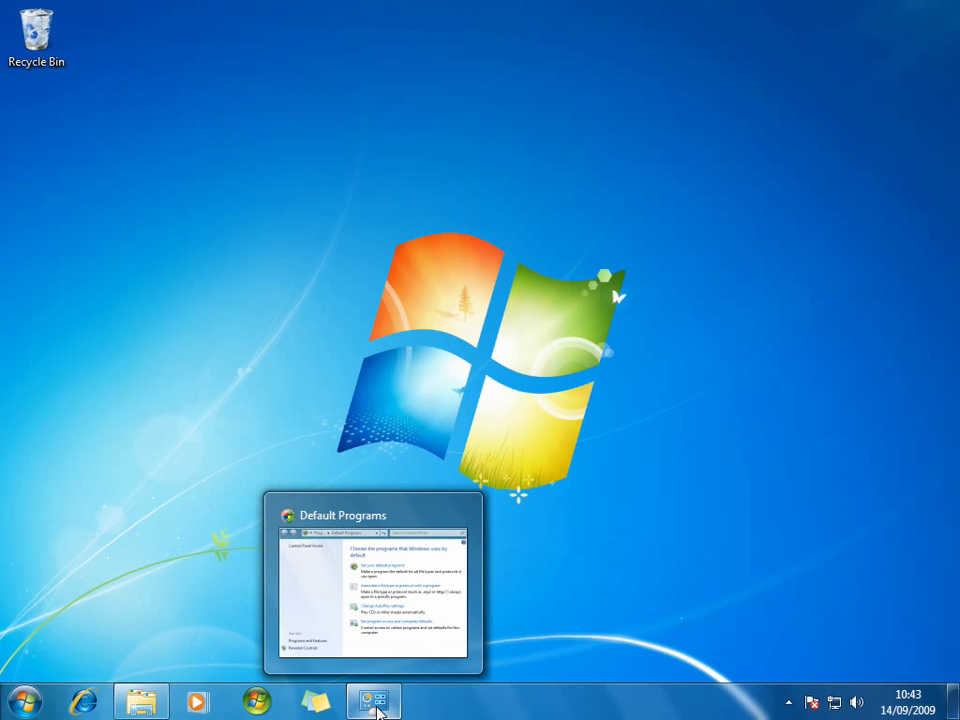
{"action": "left_click", "coordinate": [378, 708]}
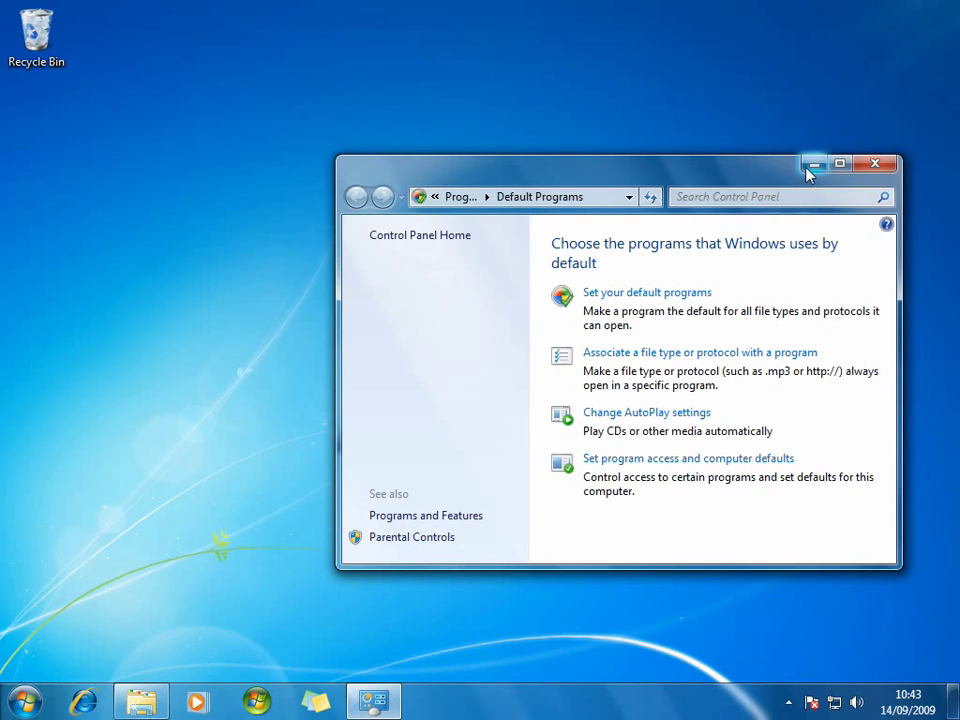
{"action": "left_click", "coordinate": [813, 166]}
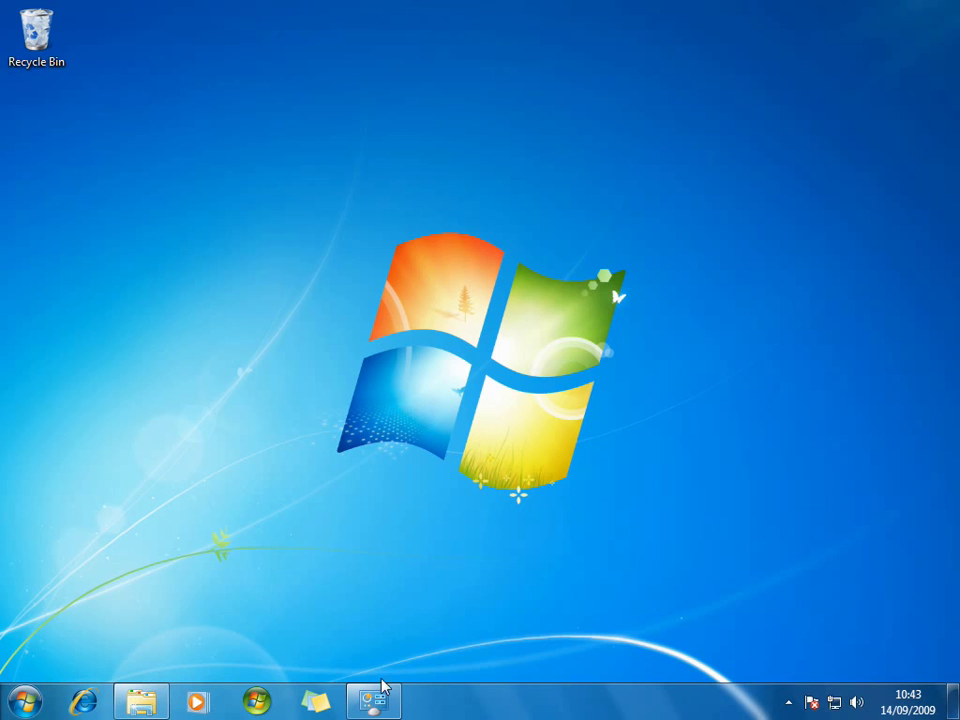
{"action": "mouse_move", "coordinate": [378, 700]}
{"action": "left_click", "coordinate": [86, 701]}
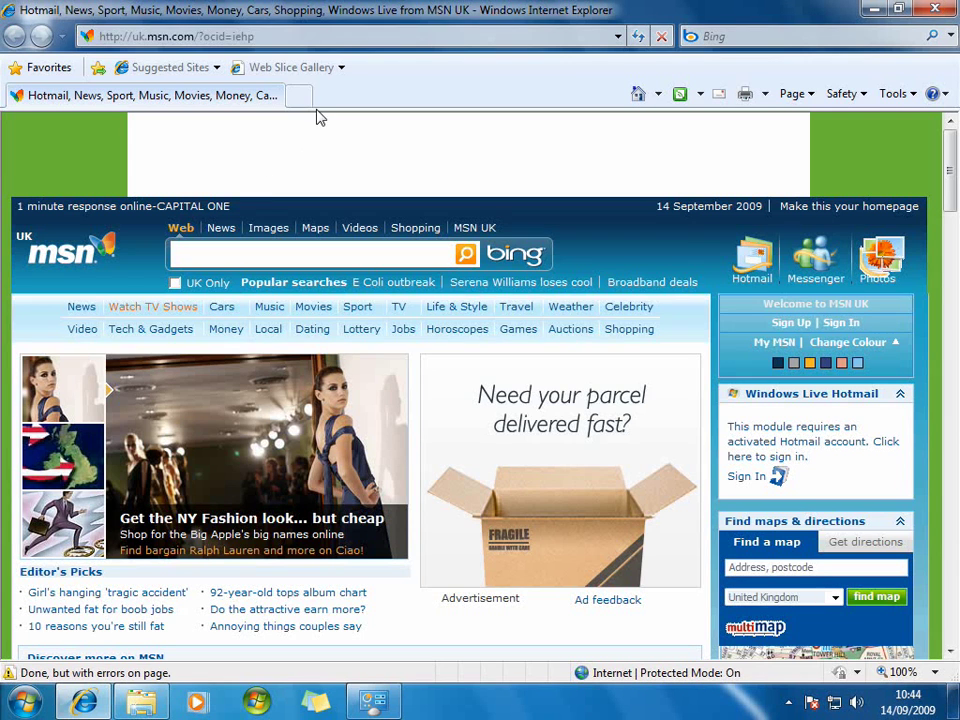
{"action": "left_click", "coordinate": [300, 96]}
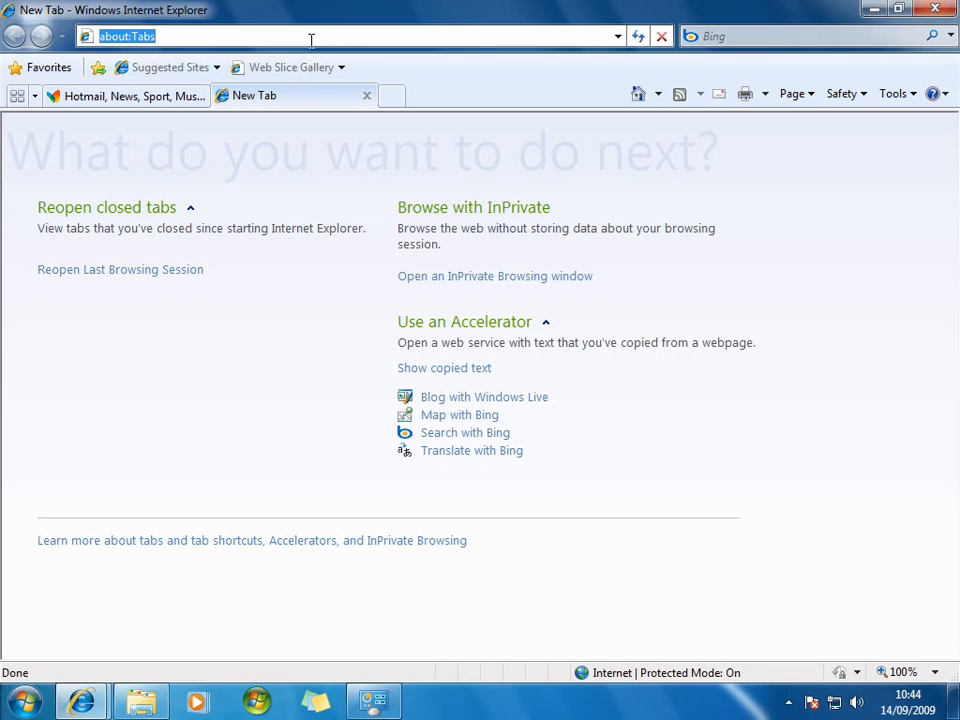
{"action": "type", "text": "www.pcanswers.co.uk"}
{"action": "key", "text": "Return"}
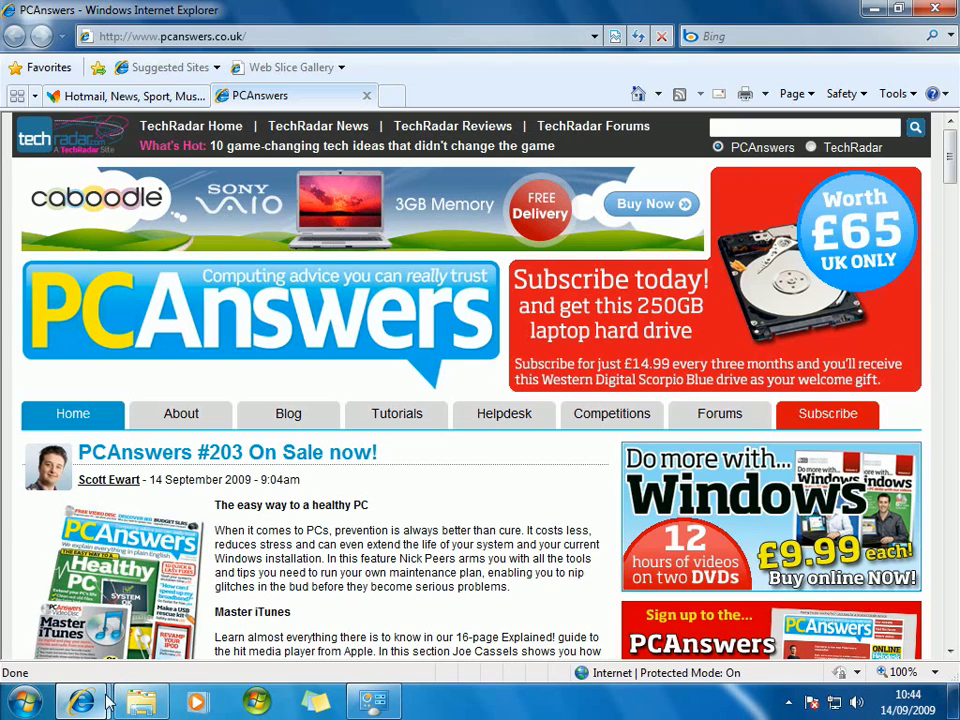
{"action": "mouse_move", "coordinate": [111, 706]}
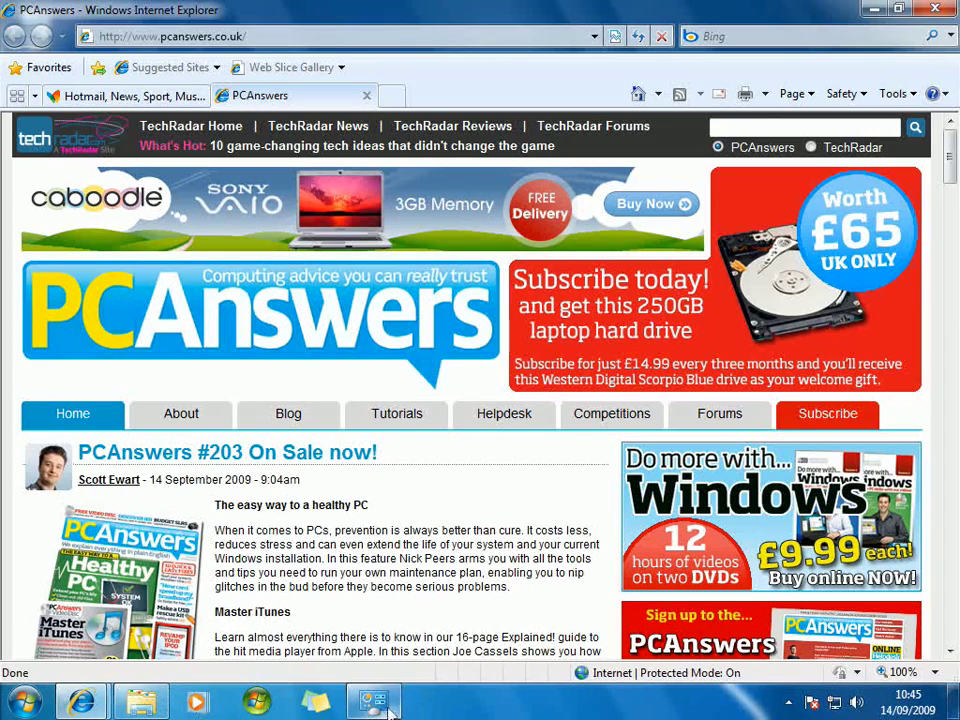
{"action": "mouse_move", "coordinate": [390, 710]}
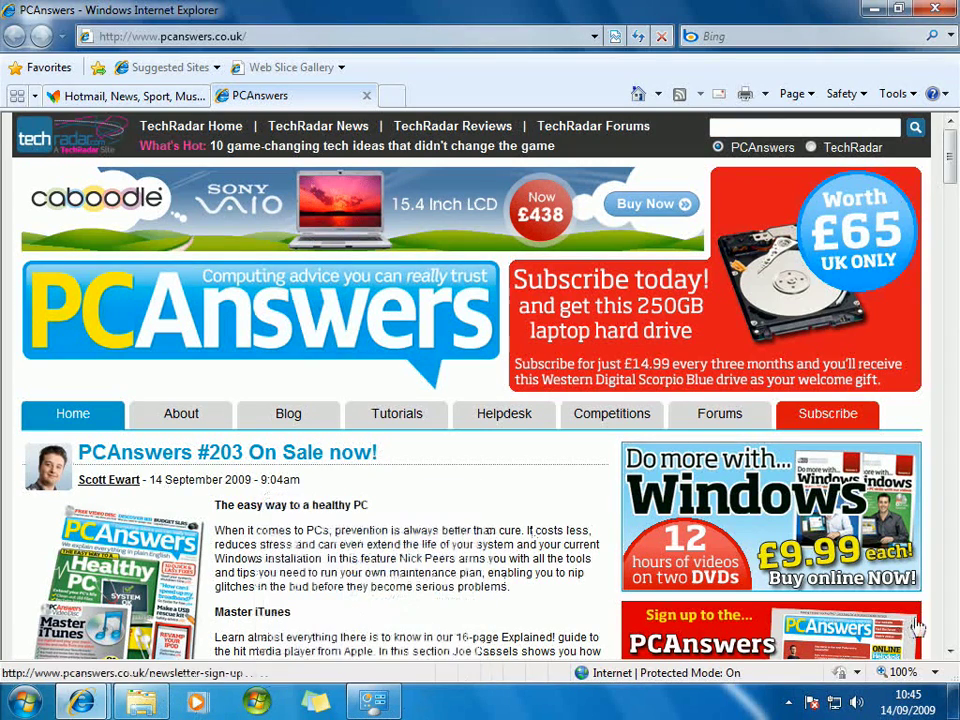
Toggle Show desktop on and off, then restore and minimise Default Programs
{"action": "left_click", "coordinate": [955, 700]}
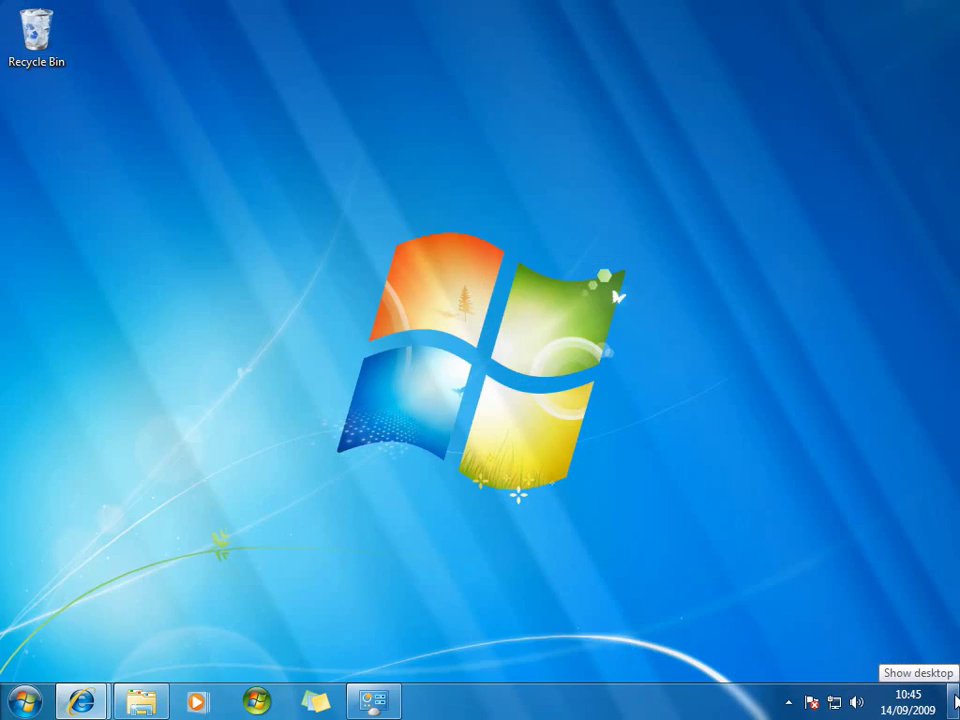
{"action": "left_click", "coordinate": [955, 700]}
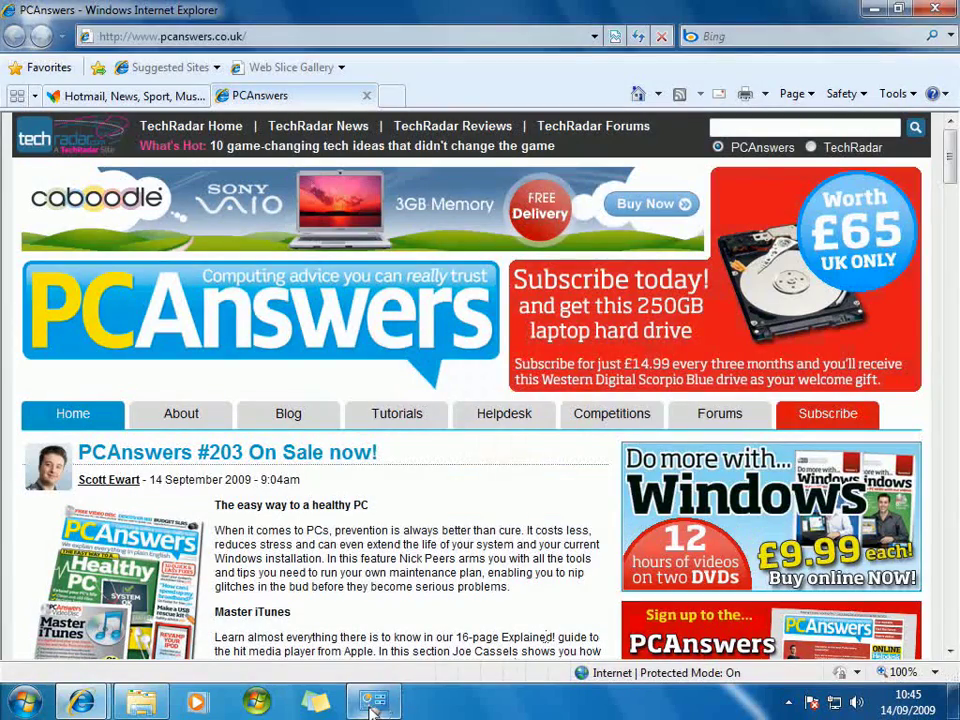
{"action": "left_click", "coordinate": [375, 705]}
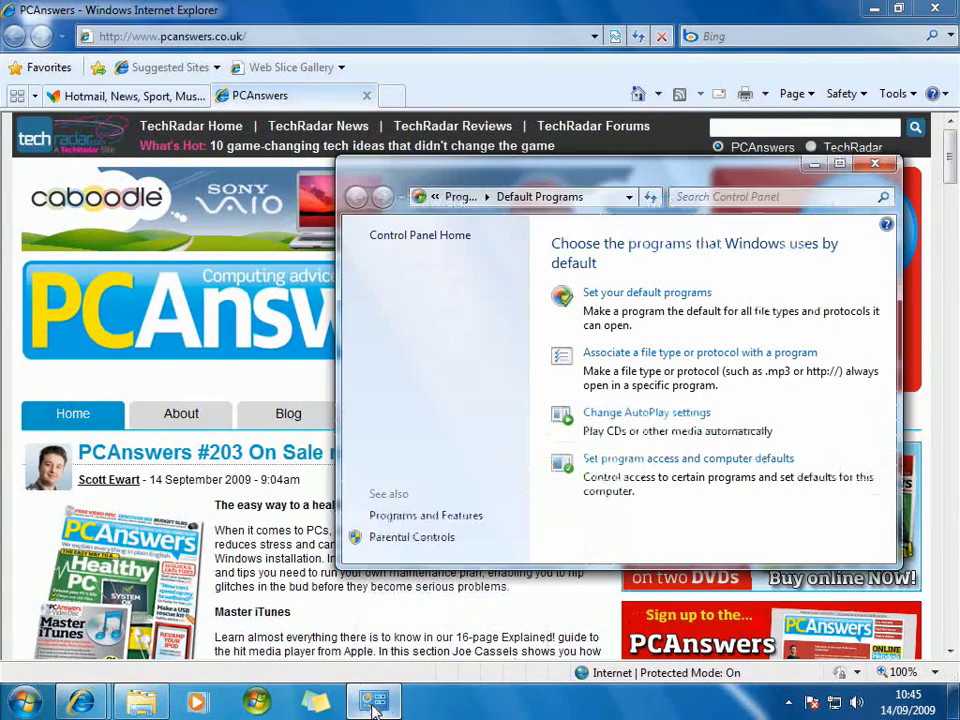
{"action": "left_click", "coordinate": [817, 164]}
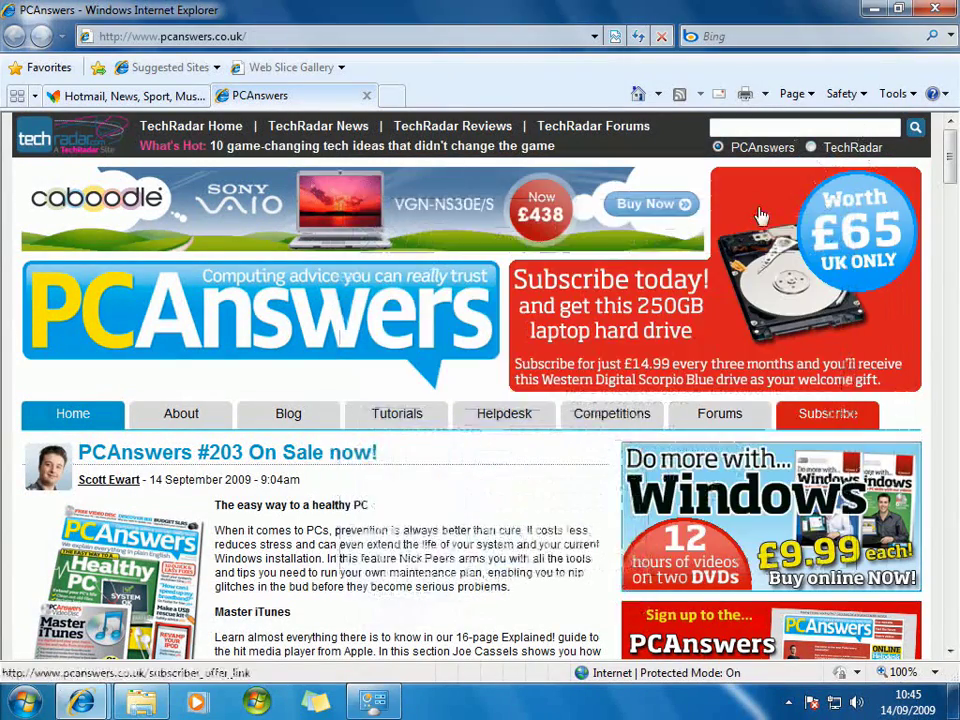
Restore Computer and Default Programs, Aero Peek via Show desktop, then clear all windows
{"action": "left_click", "coordinate": [130, 706]}
{"action": "left_click", "coordinate": [374, 703]}
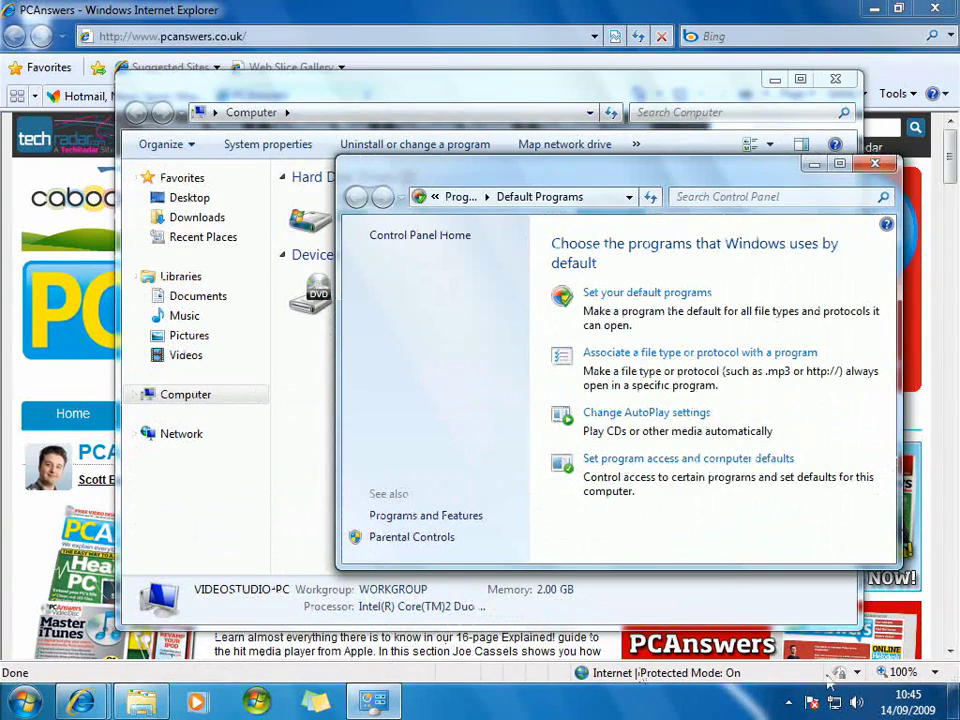
{"action": "mouse_move", "coordinate": [954, 698]}
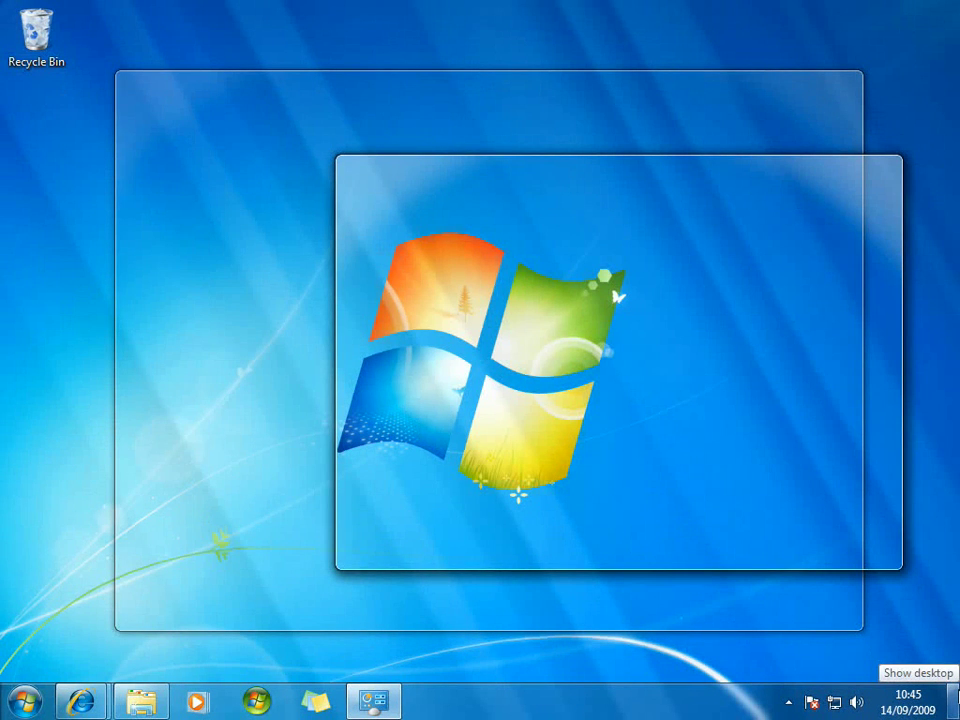
{"action": "left_click", "coordinate": [954, 698]}
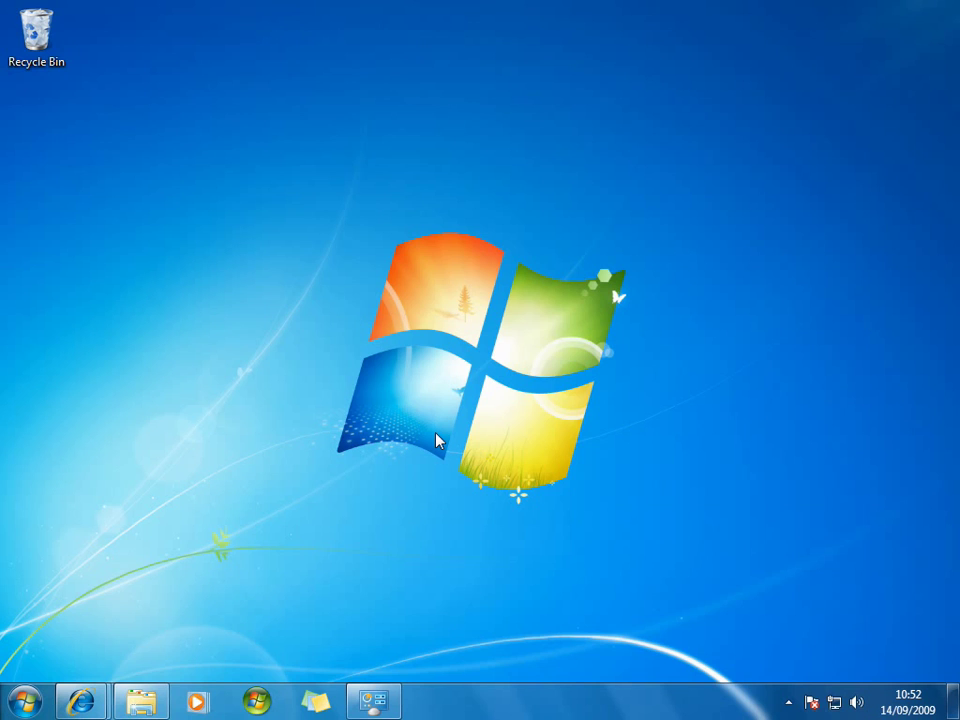
Open Computer and Default Programs, then shake Default Programs to bring back the other windows
{"action": "left_click", "coordinate": [152, 704]}
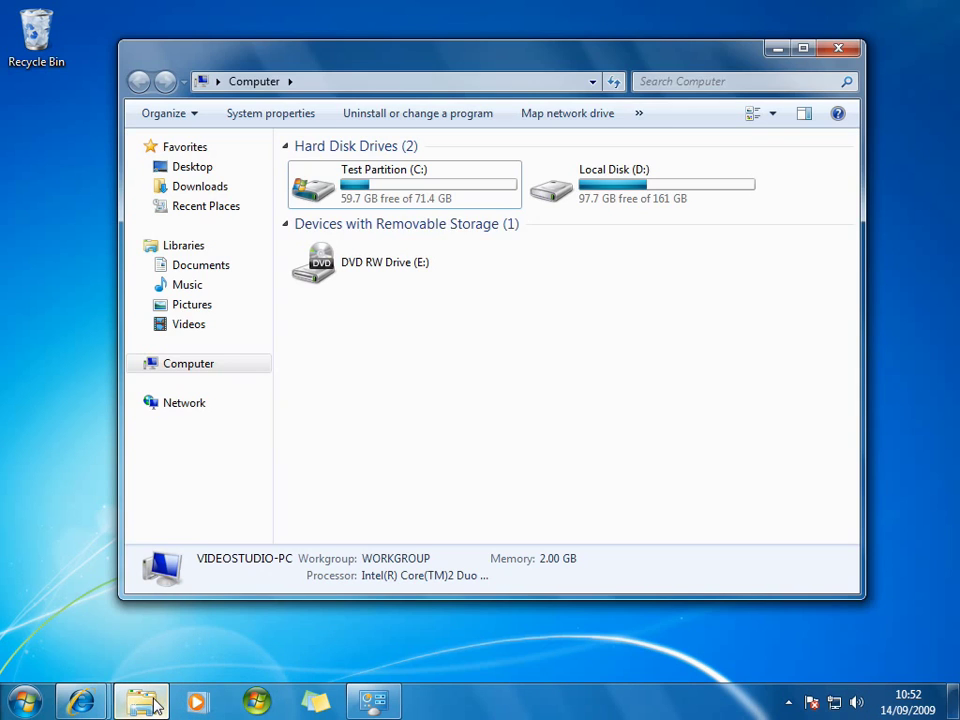
{"action": "left_click", "coordinate": [388, 706]}
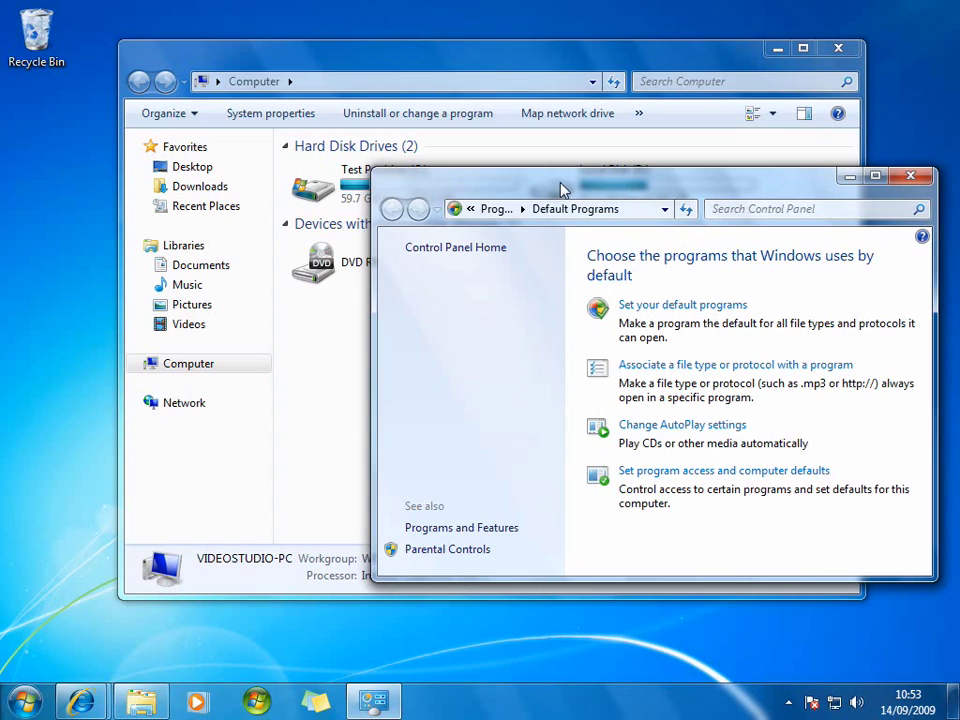
{"action": "mouse_move", "coordinate": [560, 190]}
{"action": "left_mouse_down"}
{"action": "mouse_move", "coordinate": [490, 194]}
{"action": "mouse_move", "coordinate": [679, 170]}
{"action": "mouse_move", "coordinate": [545, 203]}
{"action": "left_mouse_up"}
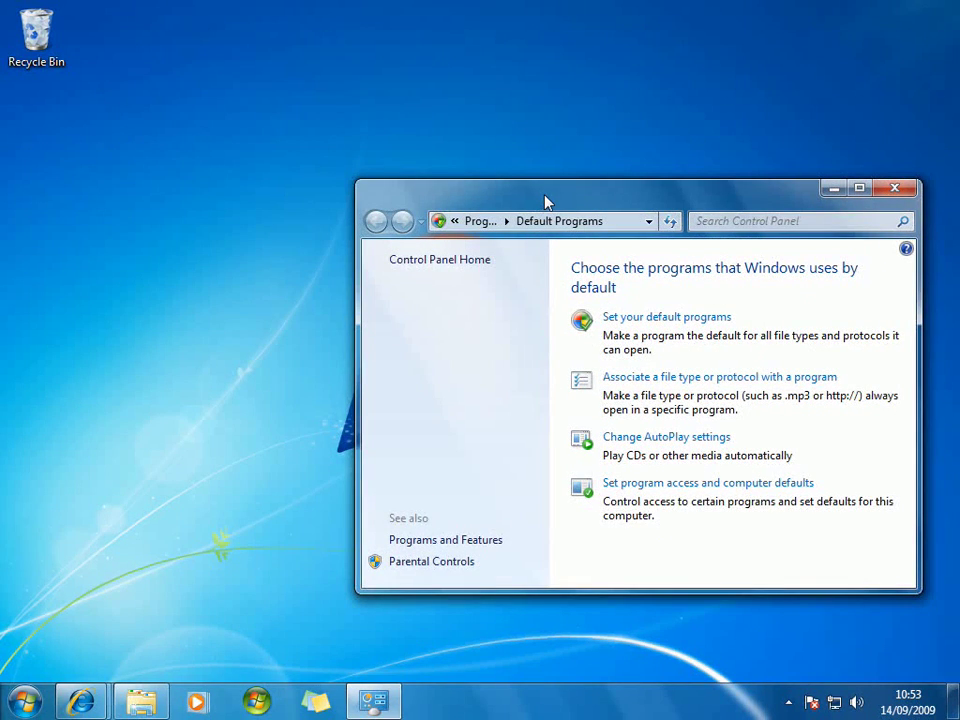
{"action": "mouse_move", "coordinate": [545, 203]}
{"action": "left_mouse_down"}
{"action": "mouse_move", "coordinate": [467, 214]}
{"action": "mouse_move", "coordinate": [604, 206]}
{"action": "mouse_move", "coordinate": [589, 210]}
{"action": "mouse_move", "coordinate": [546, 182]}
{"action": "left_mouse_up"}
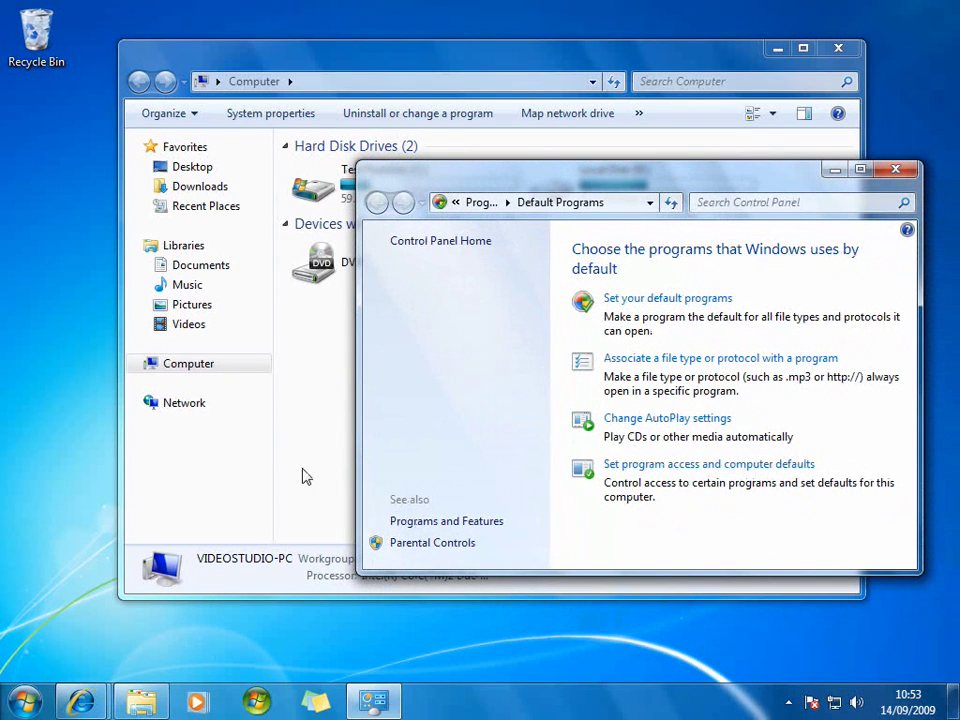
Bring MSN, Computer and Default Programs forward, shake to clear others, then minimise Internet Explorer
{"action": "mouse_move", "coordinate": [99, 705]}
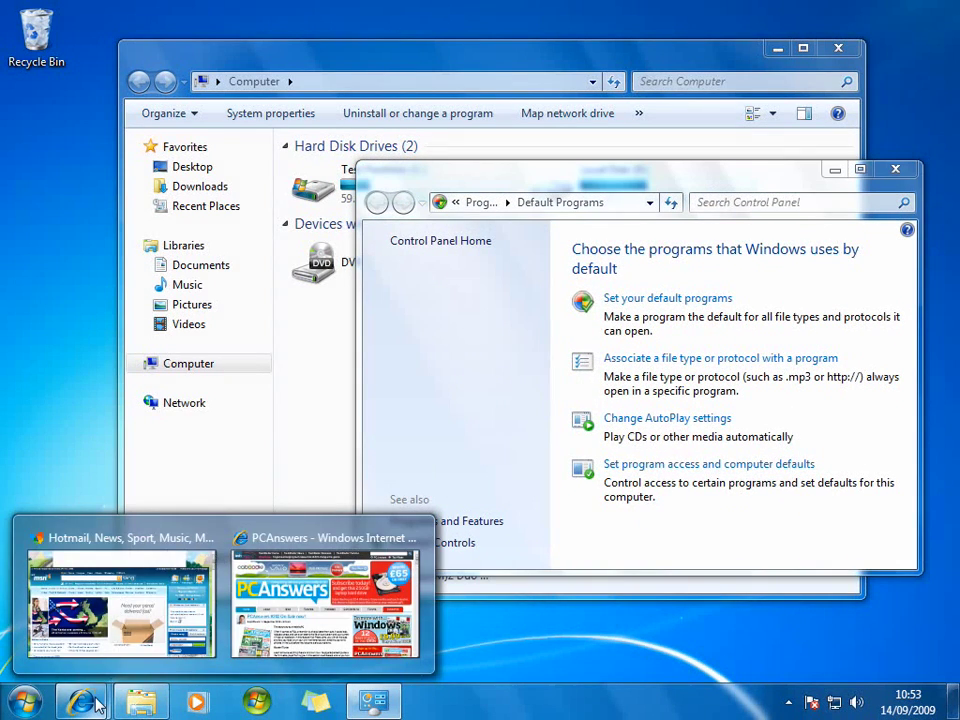
{"action": "left_click", "coordinate": [120, 598]}
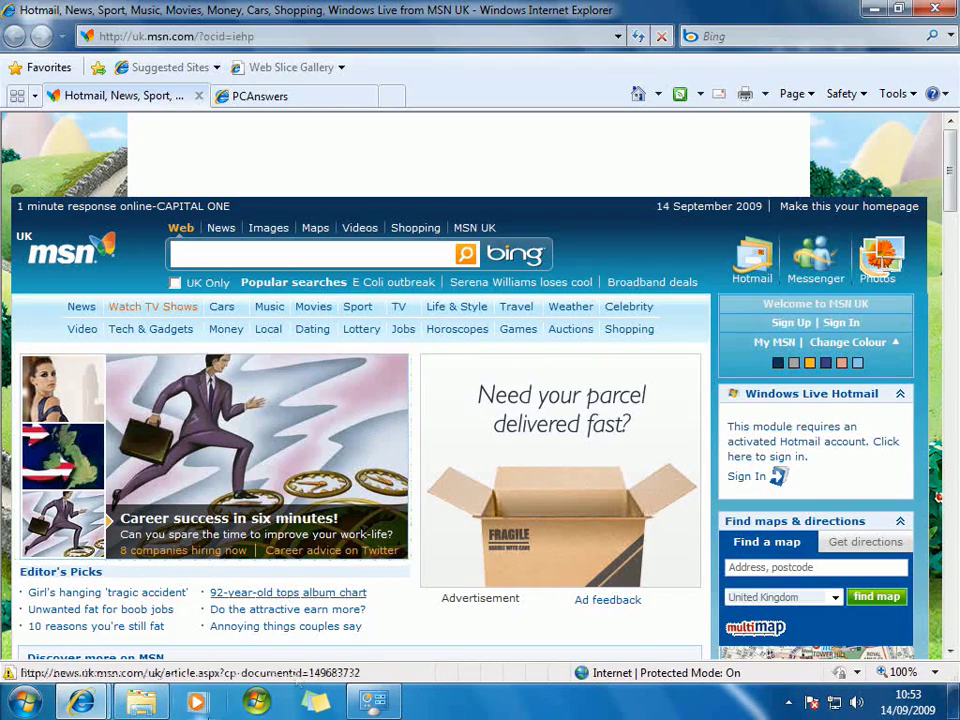
{"action": "left_click", "coordinate": [140, 703]}
{"action": "left_click", "coordinate": [374, 703]}
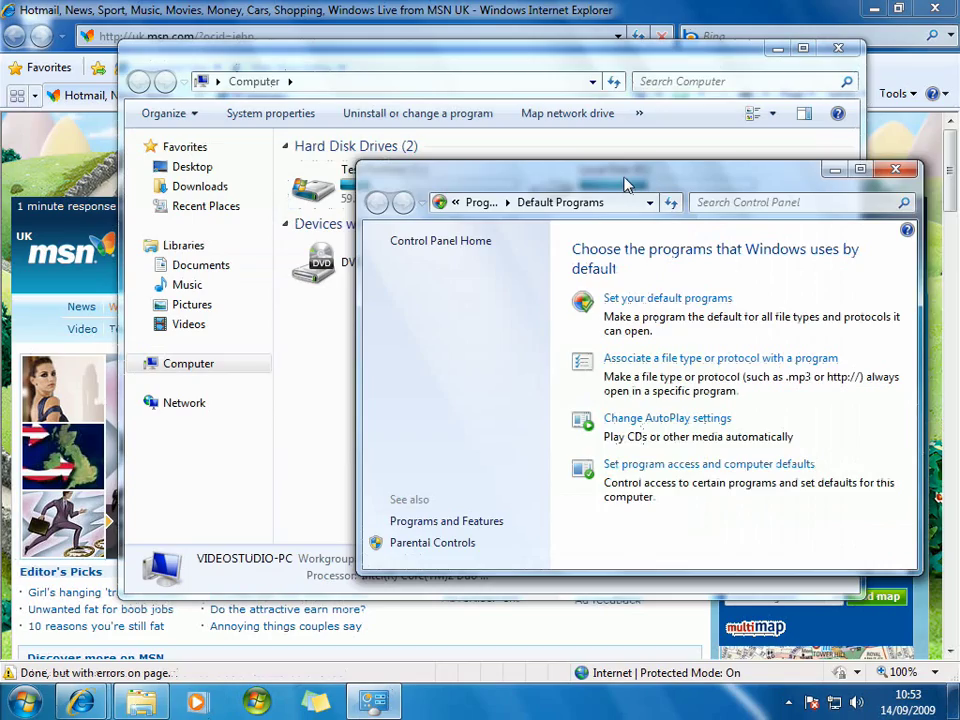
{"action": "left_click_drag", "start_coordinate": [627, 185], "coordinate": [647, 163]}
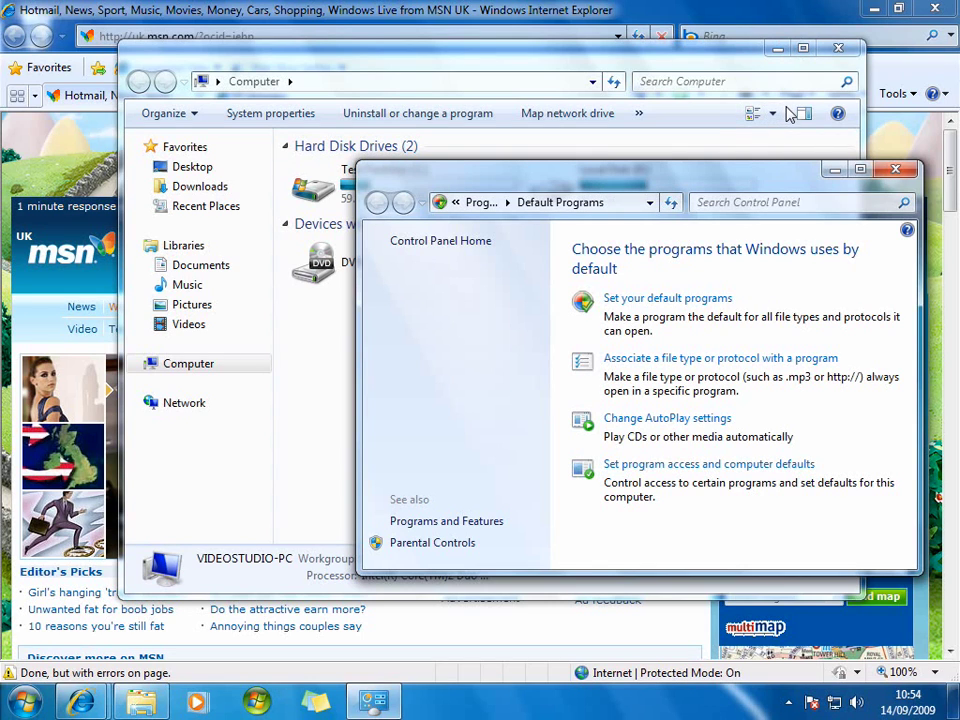
{"action": "left_click", "coordinate": [873, 12]}
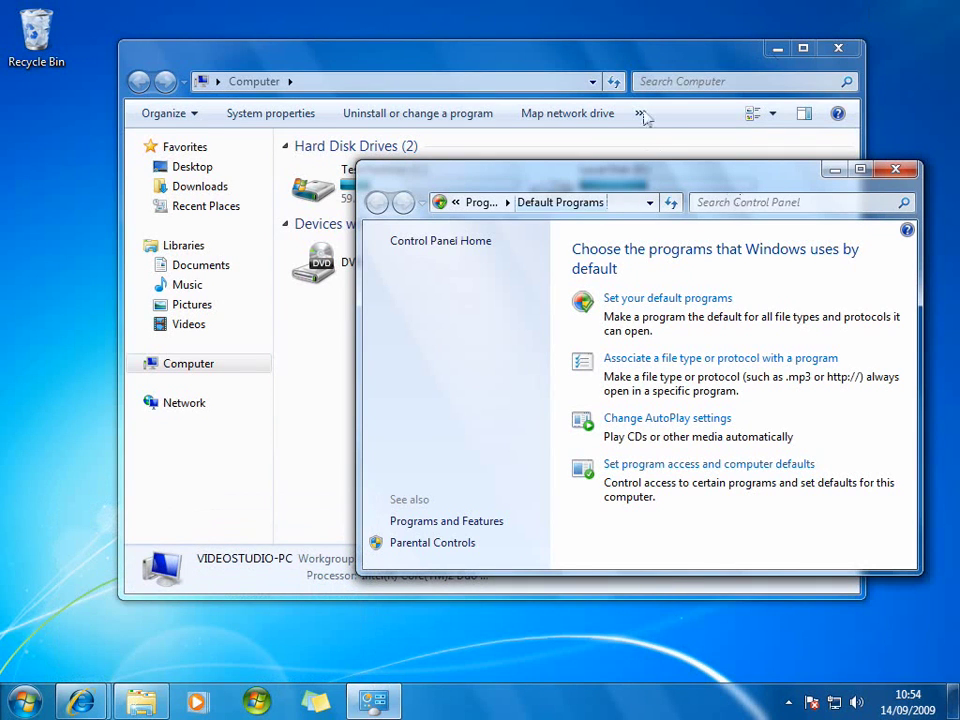
Snap Default Programs to the right screen half and Computer to the left half
{"action": "left_click_drag", "start_coordinate": [603, 184], "coordinate": [959, 168]}
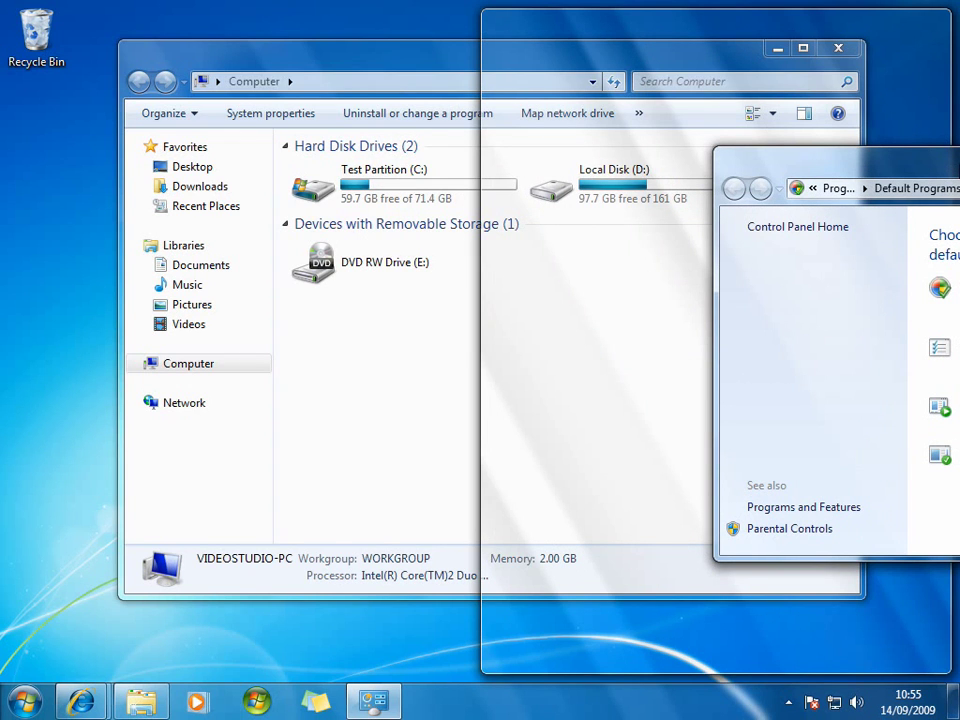
{"action": "left_click_drag", "start_coordinate": [959, 168], "coordinate": [959, 168]}
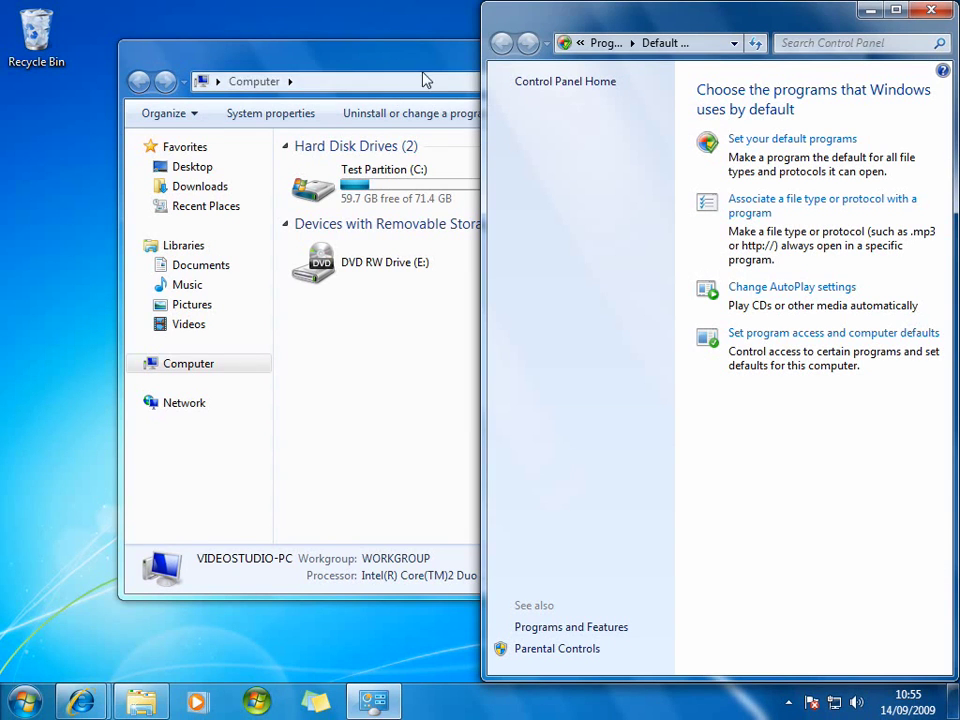
{"action": "left_click_drag", "start_coordinate": [463, 65], "coordinate": [6, 64]}
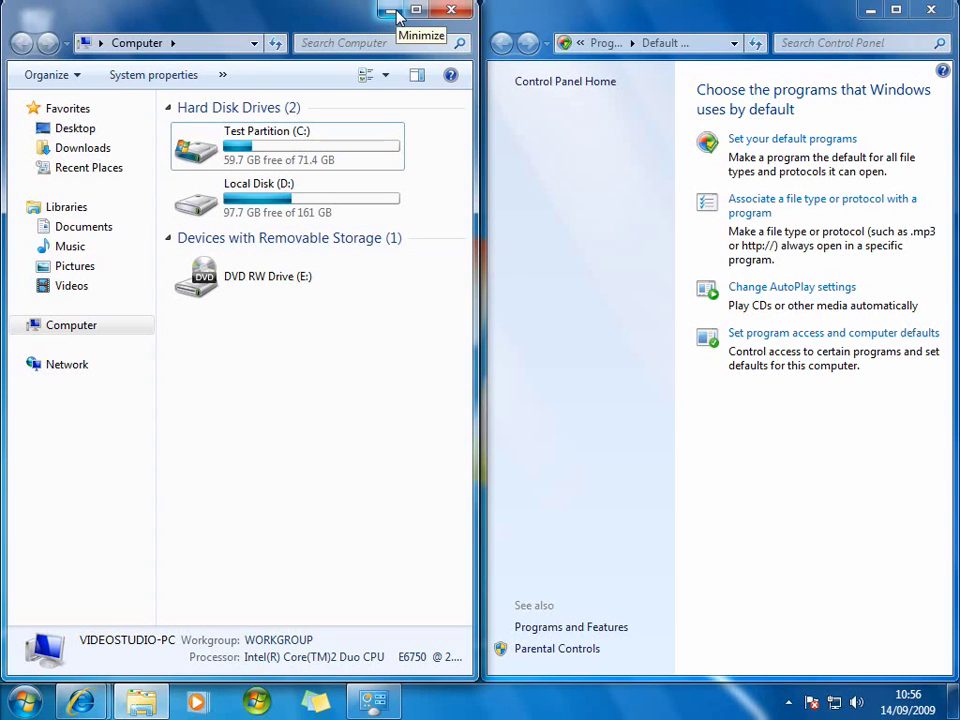
Minimise both the Computer and Default Programs windows to the taskbar
{"action": "left_click", "coordinate": [392, 11]}
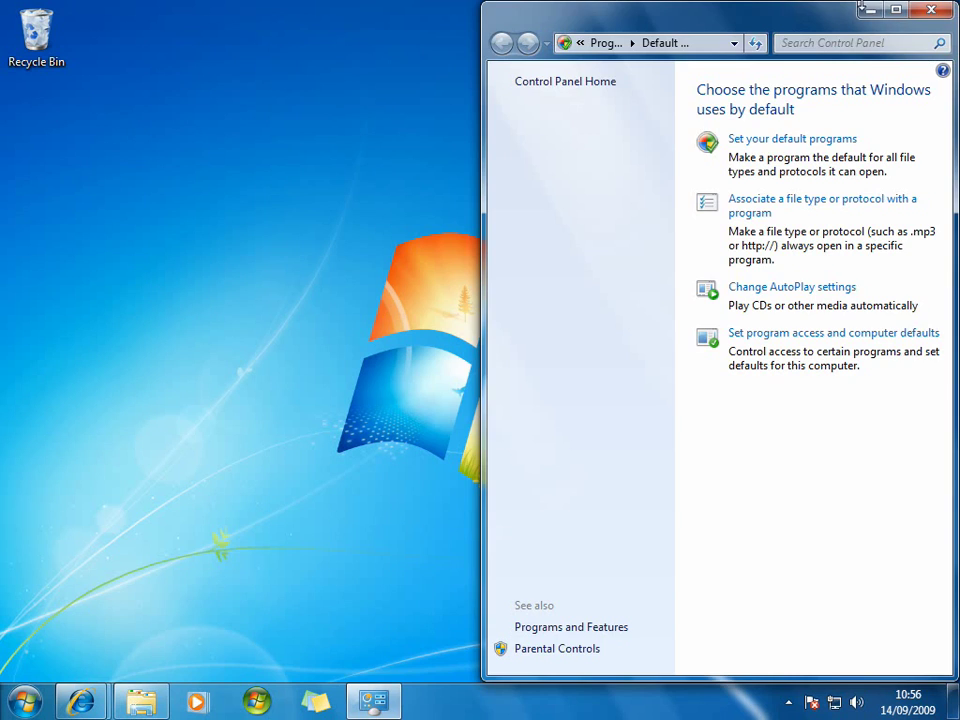
{"action": "left_click", "coordinate": [870, 10]}
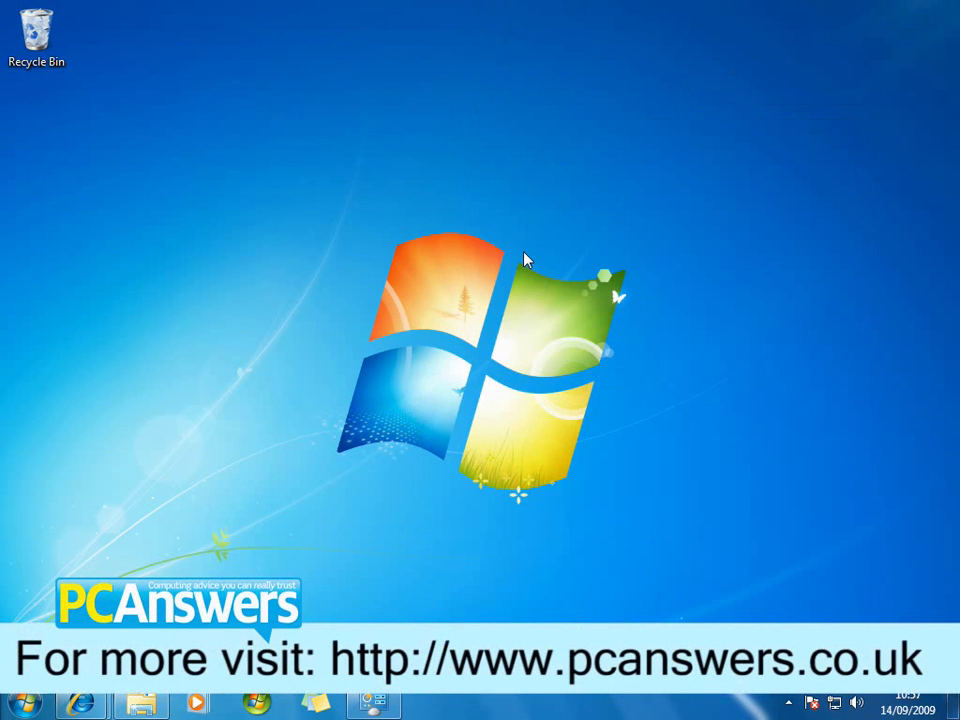